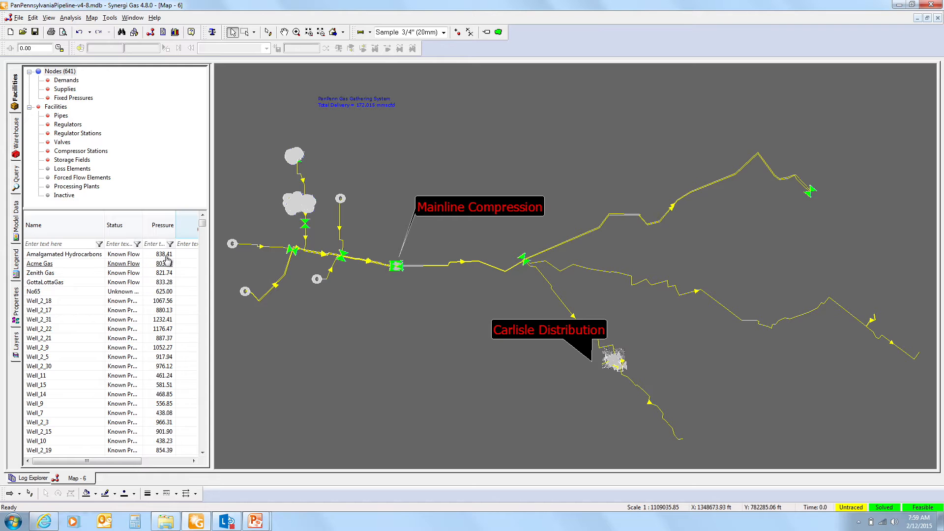
Sort the node list by pressure from highest to lowest.
{"action": "left_click", "coordinate": [161, 229]}
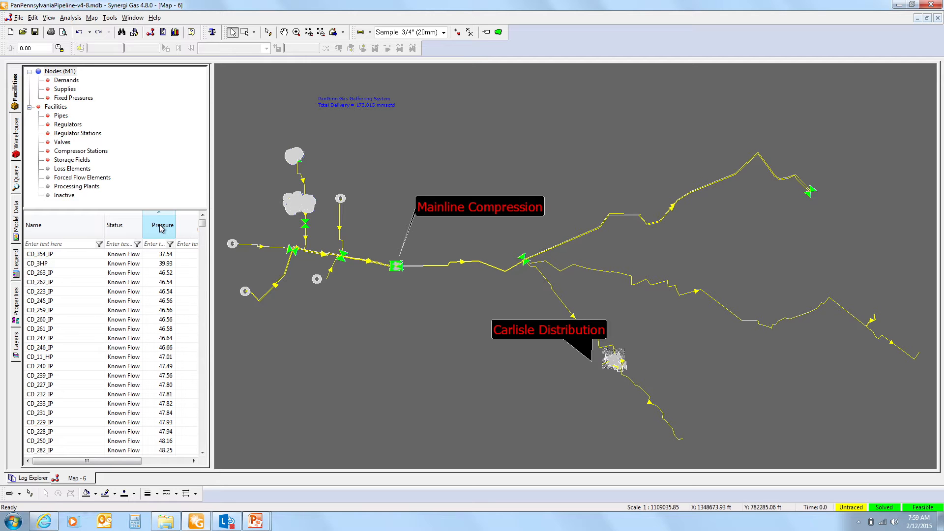
{"action": "left_click", "coordinate": [161, 229]}
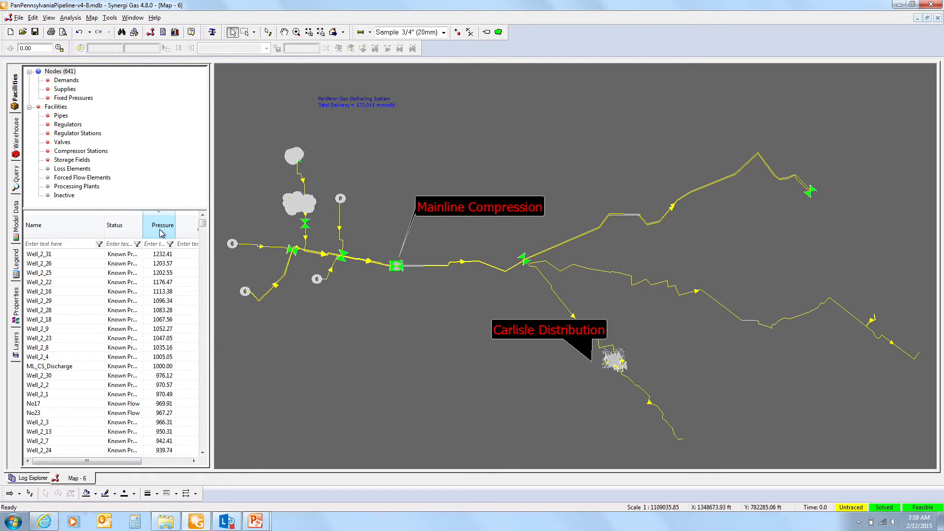
Turn on node annotation for the map and add the Base Thermal flow category as its first attribute.
{"action": "left_click", "coordinate": [297, 32]}
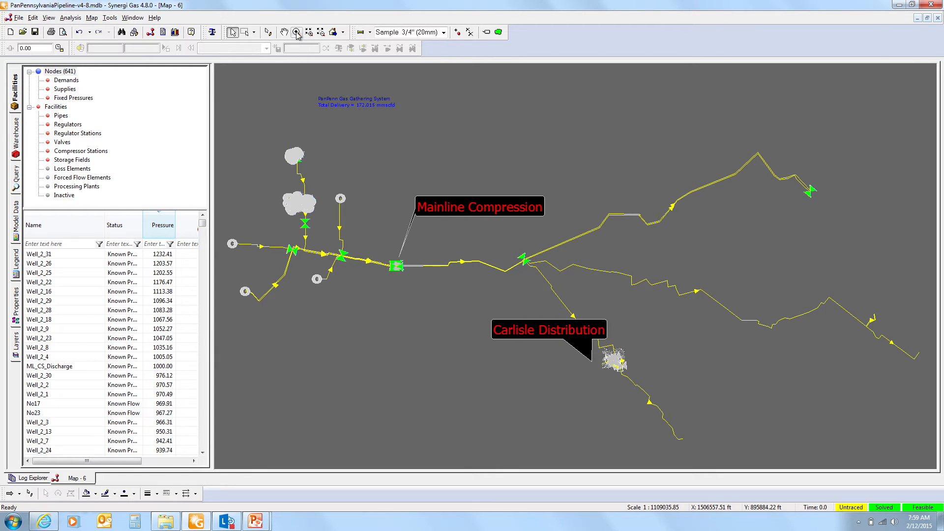
{"action": "left_click_drag", "start_coordinate": [283, 194], "coordinate": [315, 220]}
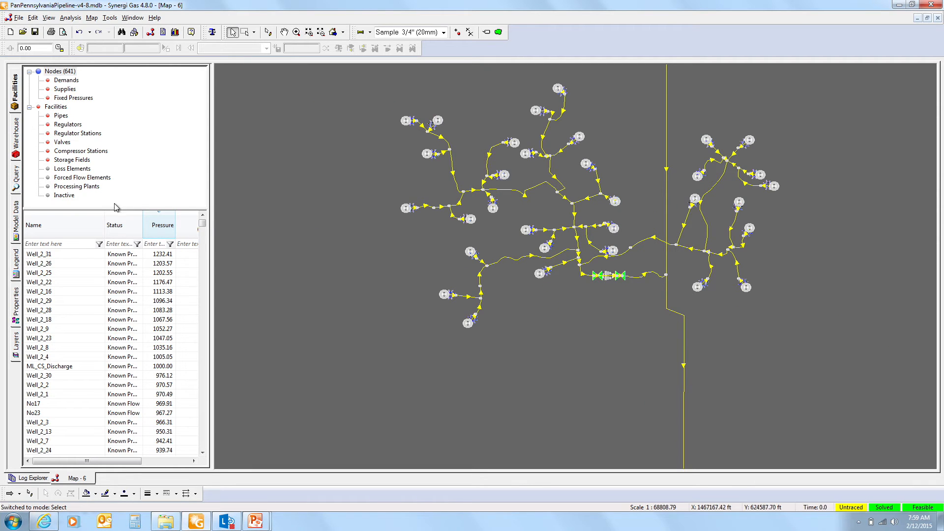
{"action": "left_click", "coordinate": [15, 264]}
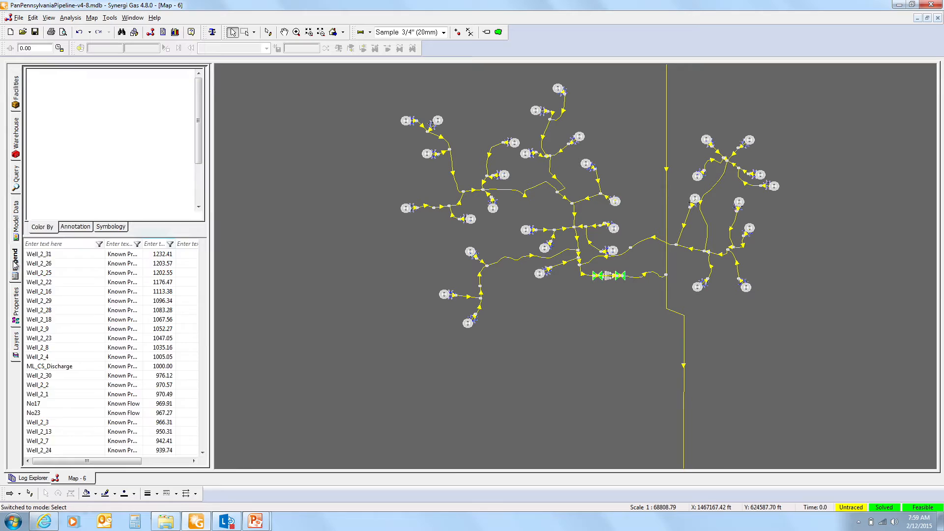
{"action": "left_click", "coordinate": [74, 230]}
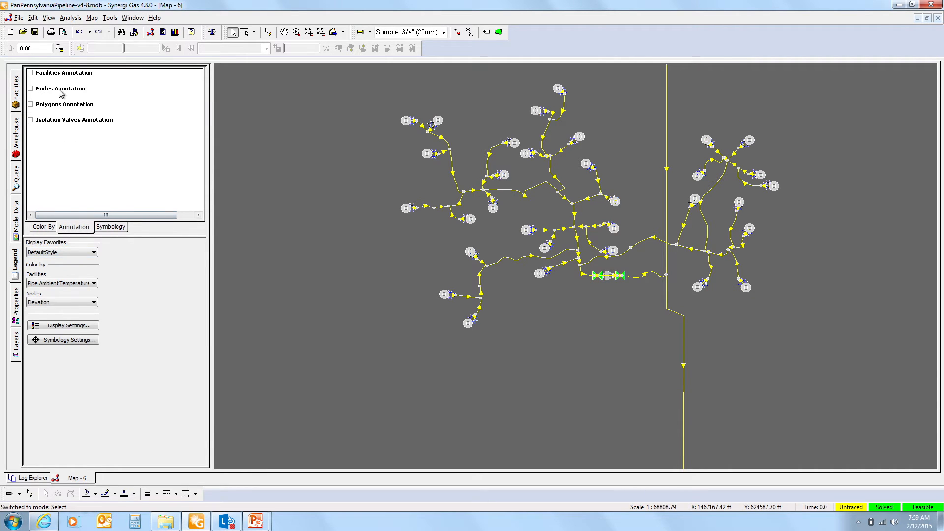
{"action": "left_click", "coordinate": [31, 89]}
{"action": "left_click", "coordinate": [64, 327]}
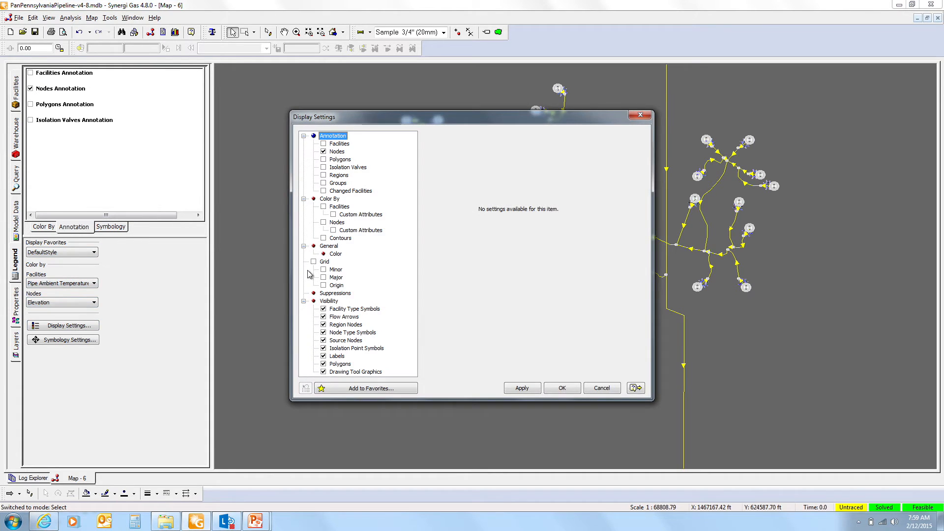
{"action": "left_click", "coordinate": [338, 152]}
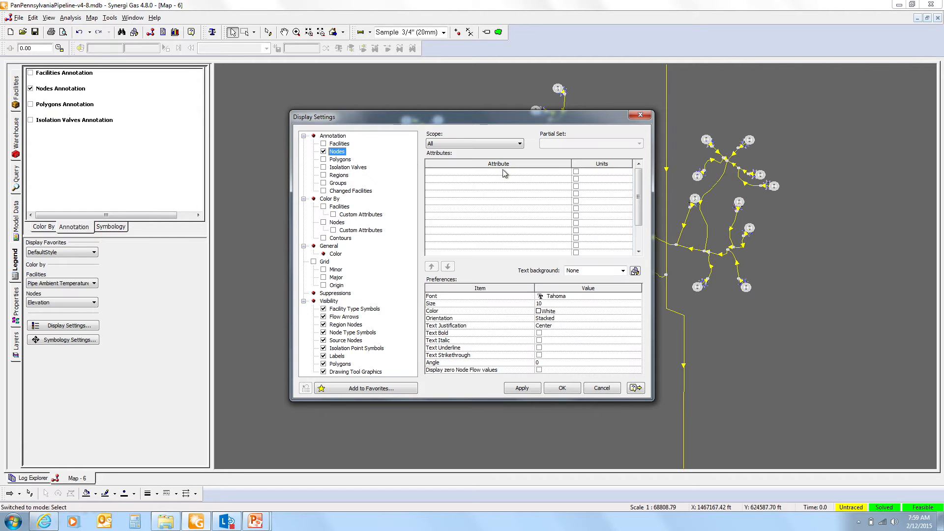
{"action": "left_click", "coordinate": [567, 172]}
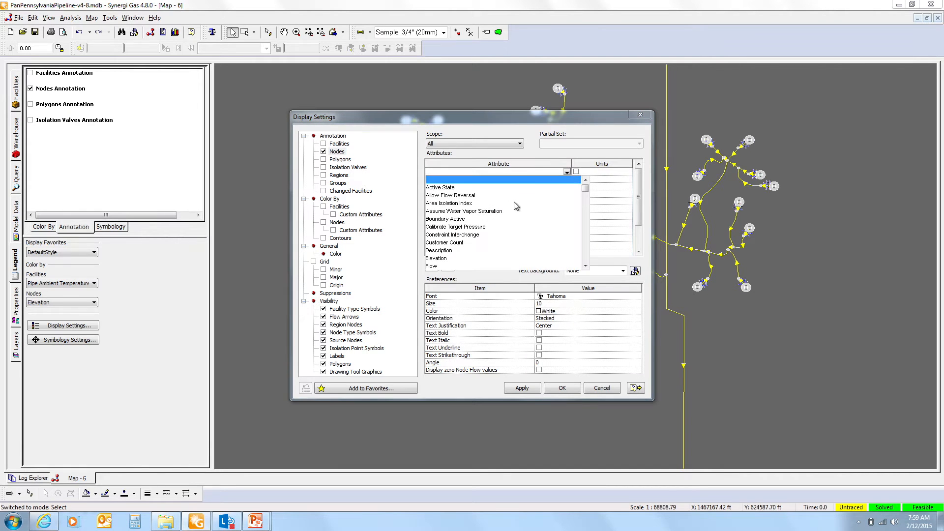
{"action": "left_click", "coordinate": [431, 266]}
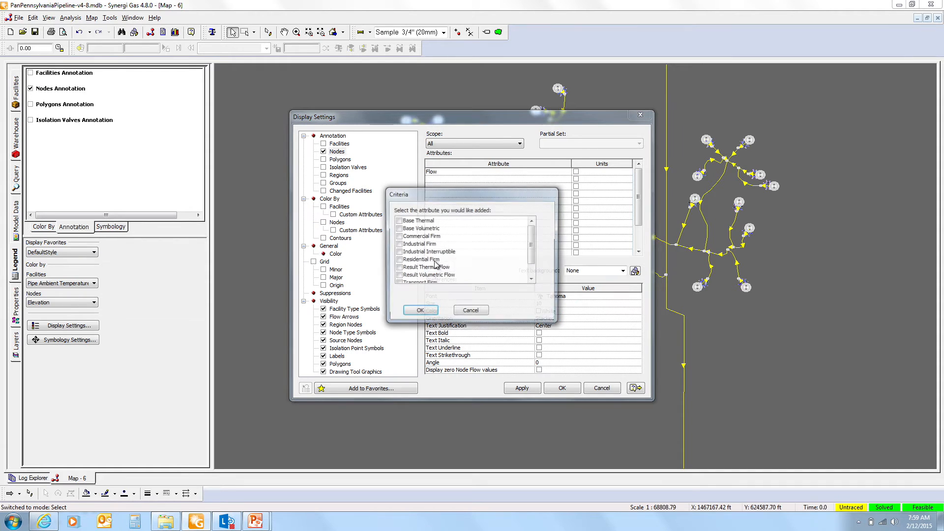
{"action": "left_click", "coordinate": [399, 221]}
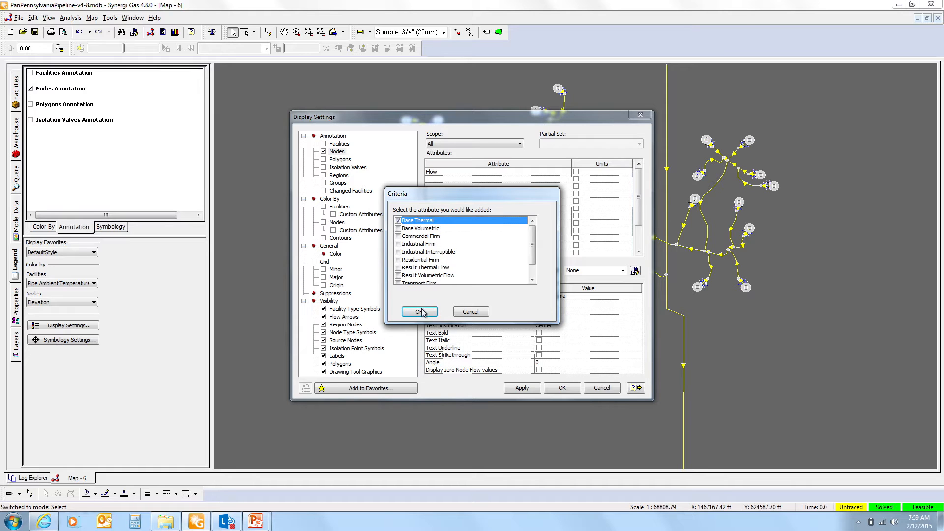
{"action": "left_click", "coordinate": [422, 312]}
Add Pressure with units as the second node annotation attribute and show the labels around the northwestern wells of the gathering cluster.
{"action": "left_click", "coordinate": [562, 180]}
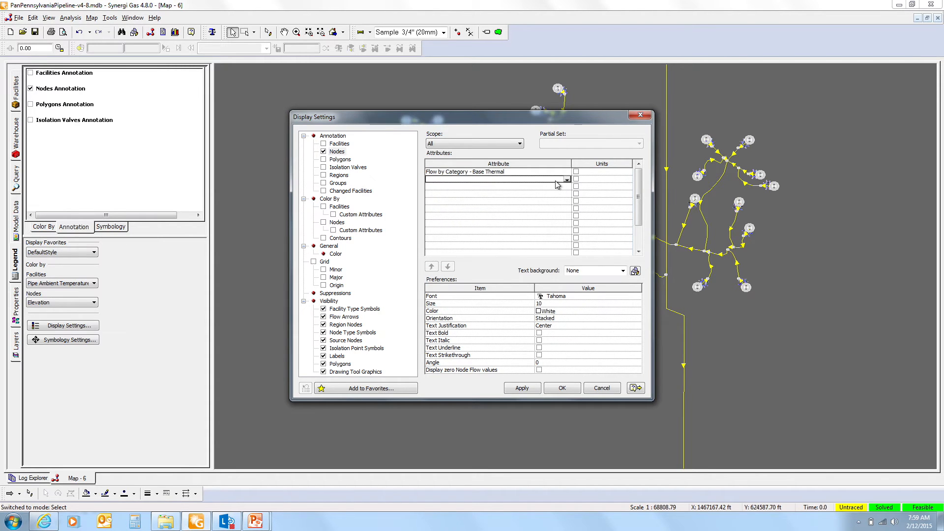
{"action": "left_click", "coordinate": [568, 180]}
{"action": "scroll", "coordinate": [539, 236], "scroll_direction": "down", "scroll_amount": 5}
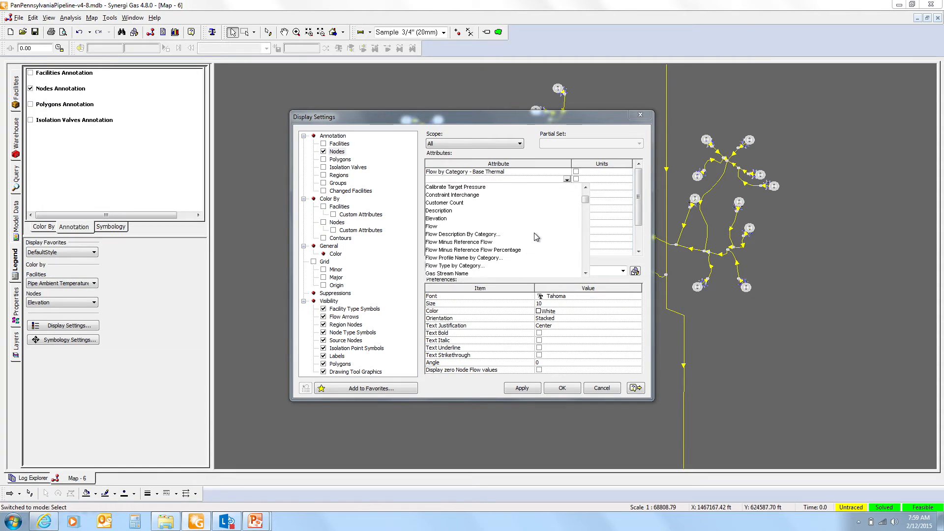
{"action": "scroll", "coordinate": [536, 237], "scroll_direction": "down", "scroll_amount": 10}
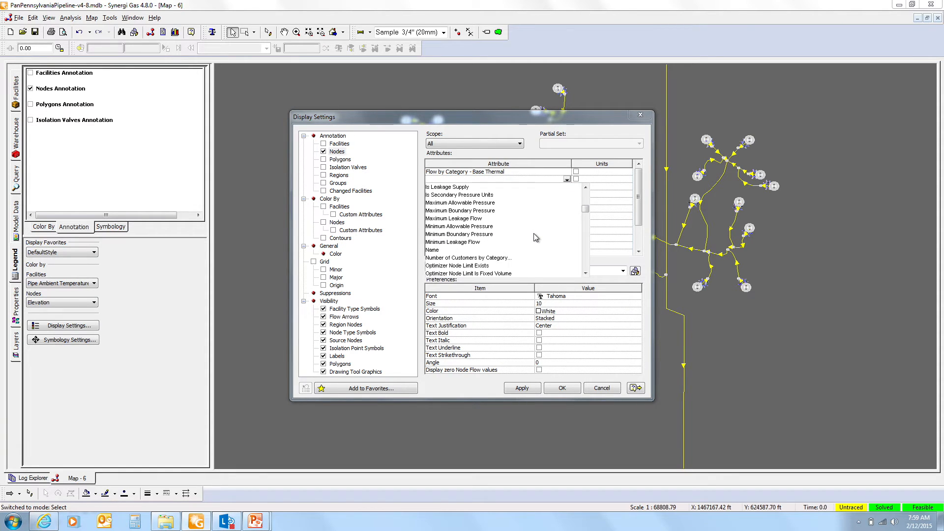
{"action": "scroll", "coordinate": [536, 238], "scroll_direction": "down", "scroll_amount": 2}
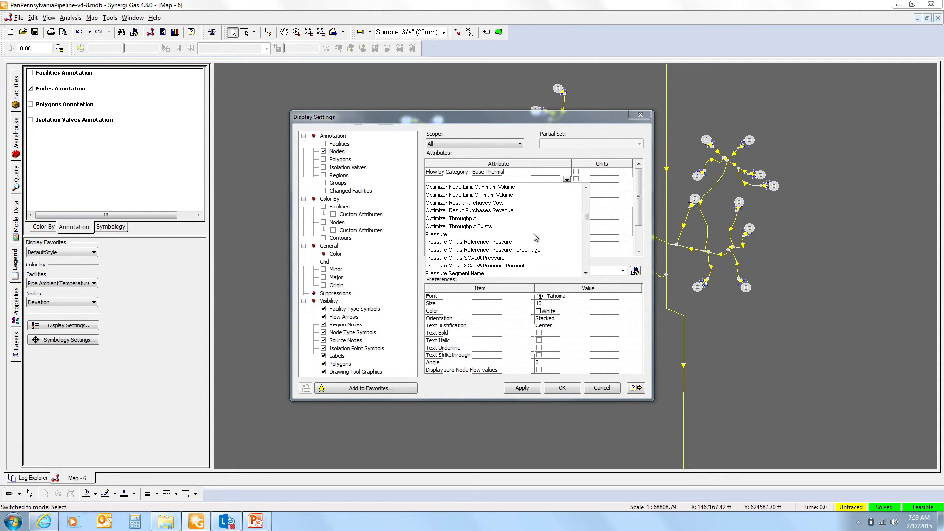
{"action": "left_click", "coordinate": [436, 235]}
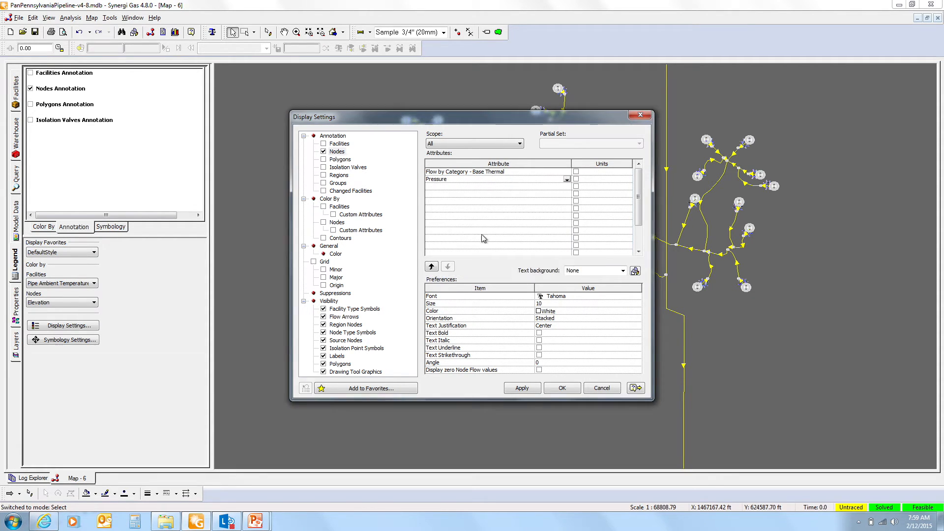
{"action": "left_click", "coordinate": [576, 180]}
{"action": "left_click", "coordinate": [562, 388]}
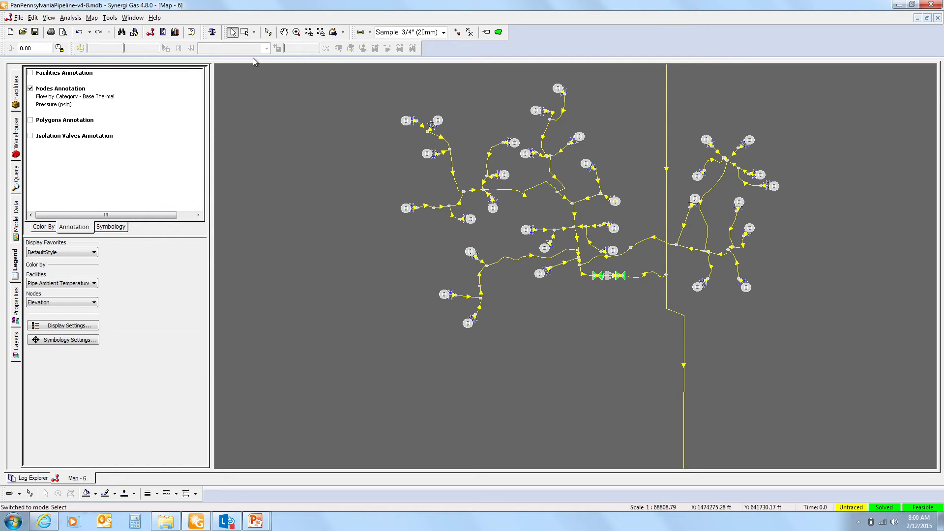
{"action": "left_click", "coordinate": [296, 32]}
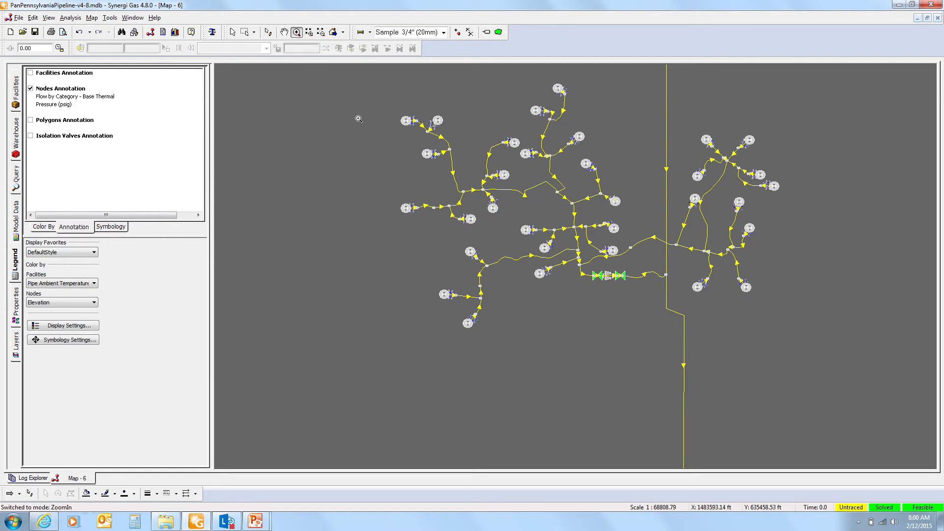
{"action": "left_click_drag", "start_coordinate": [396, 107], "coordinate": [471, 184]}
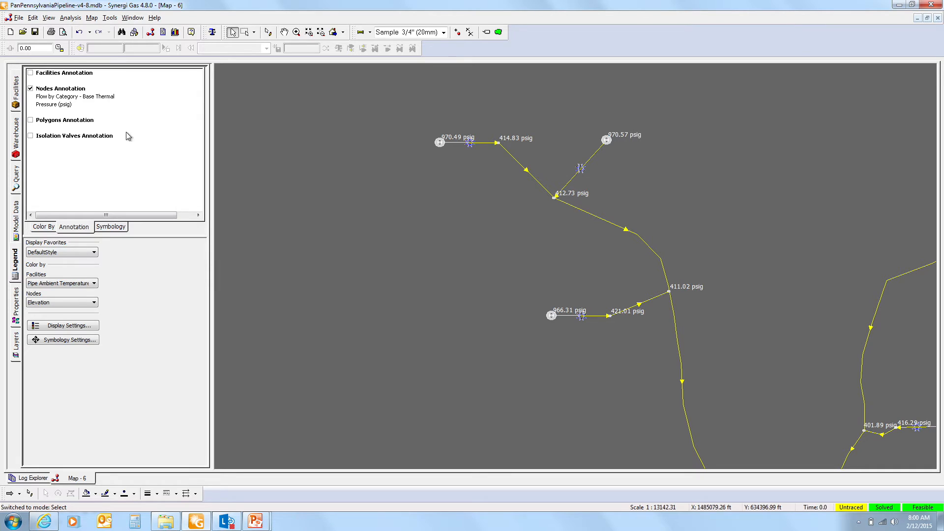
Turn on colour coding for facilities and base it on Flow Through The Facilities.
{"action": "left_click", "coordinate": [42, 228]}
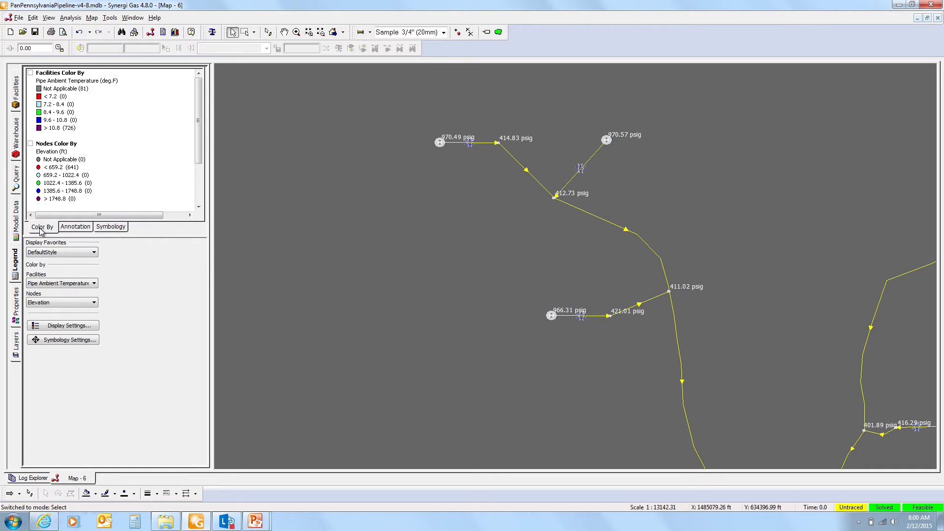
{"action": "left_click", "coordinate": [30, 74]}
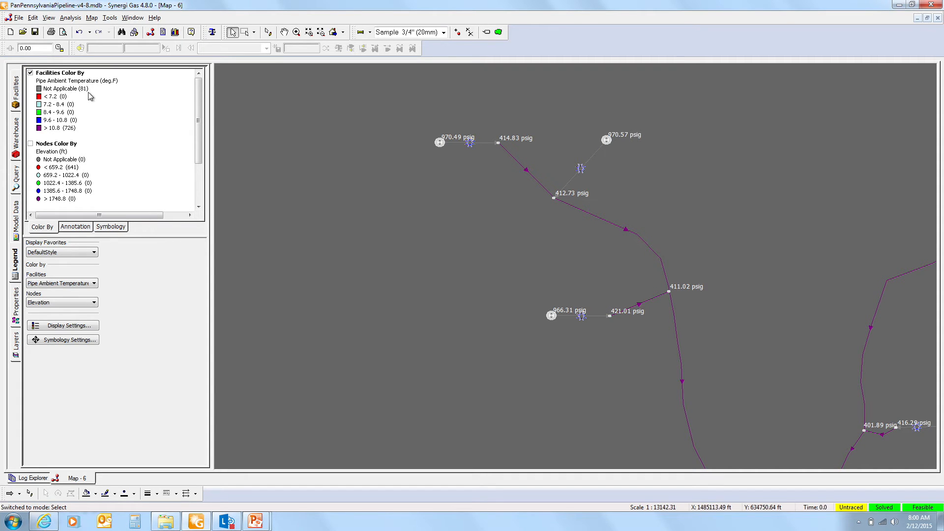
{"action": "left_click", "coordinate": [74, 328]}
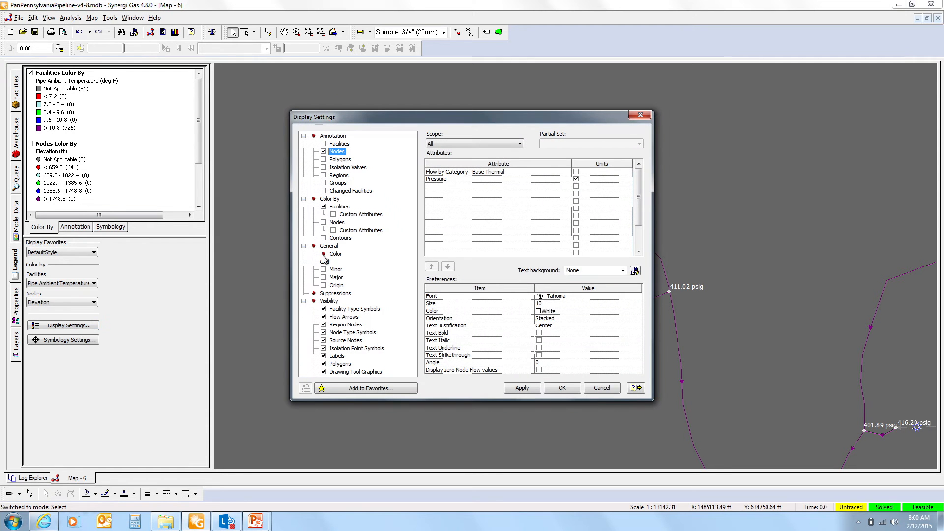
{"action": "left_click", "coordinate": [341, 206]}
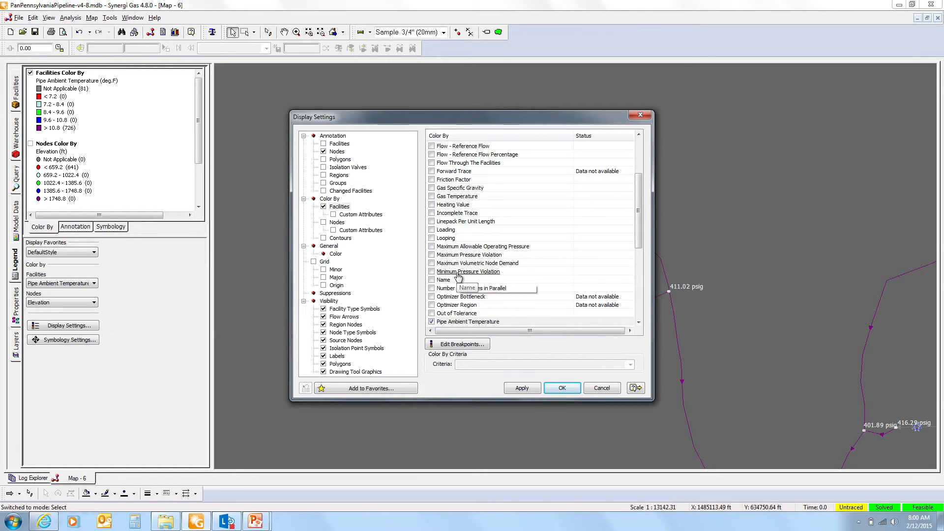
{"action": "left_click", "coordinate": [432, 163]}
{"action": "left_click", "coordinate": [559, 386]}
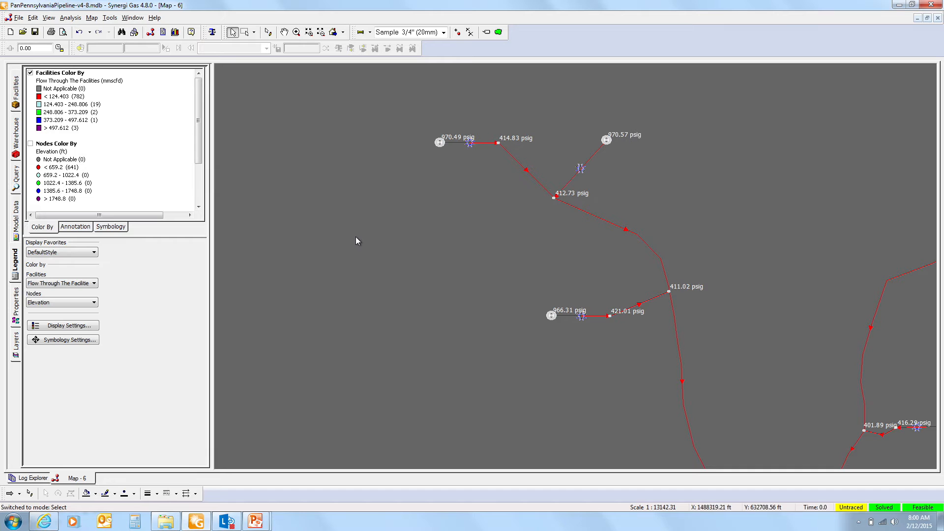
Create a new report view and generate the Full report from the local detail reports.
{"action": "left_click", "coordinate": [110, 18]}
{"action": "left_click", "coordinate": [123, 31]}
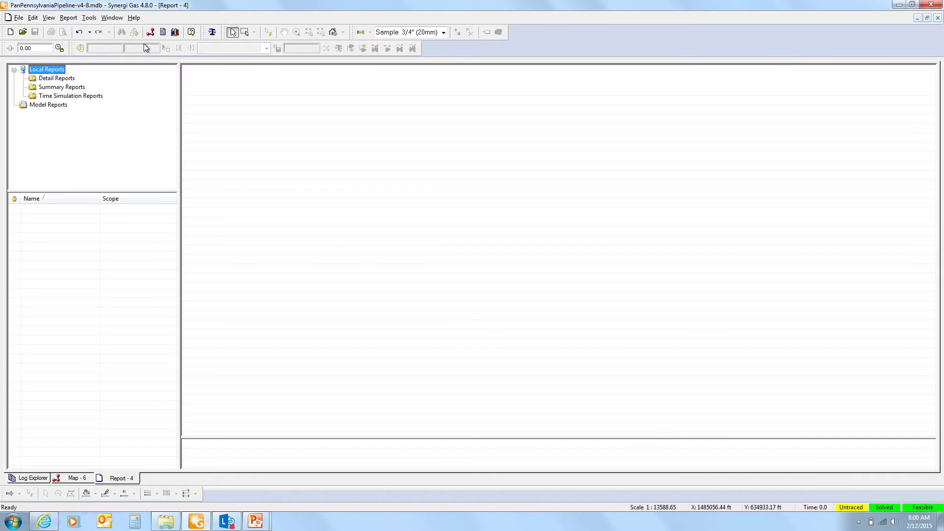
{"action": "left_click", "coordinate": [56, 78]}
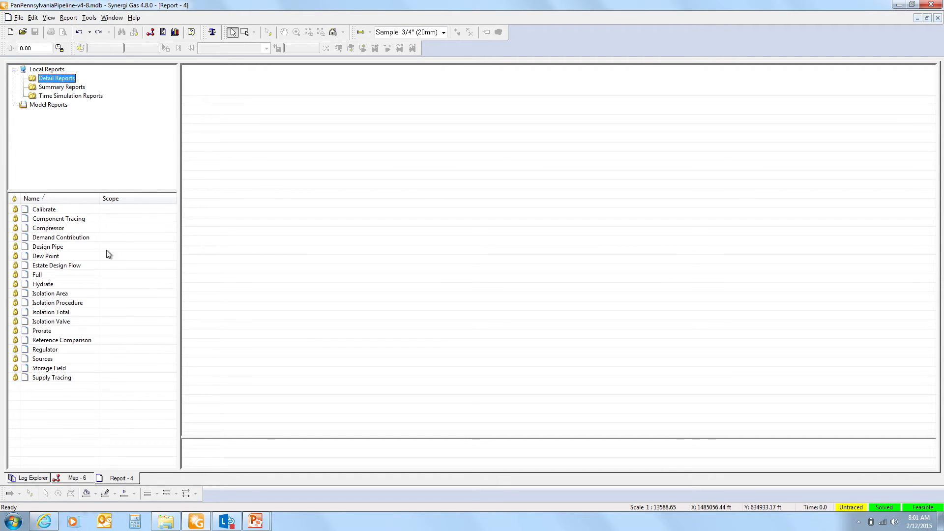
{"action": "double_click", "coordinate": [31, 276]}
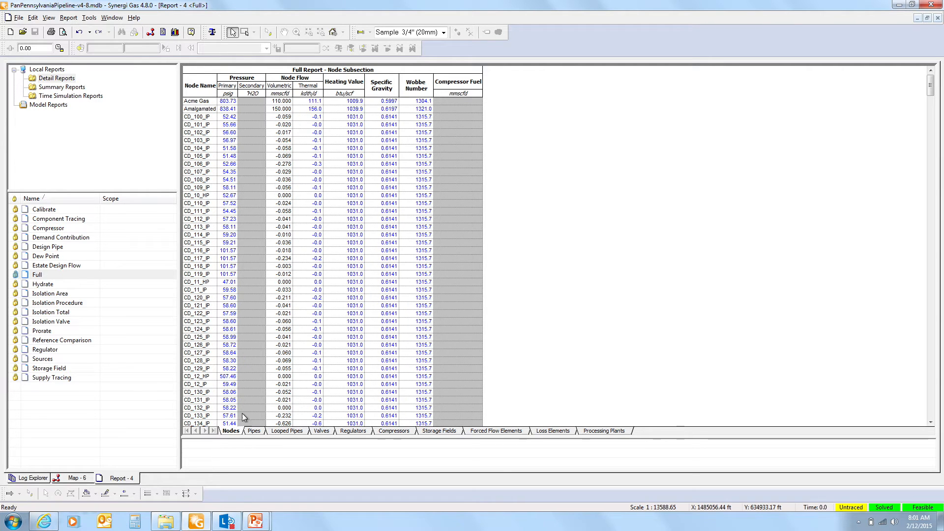
Examine the Pipes, Valves and Regulators sections of the Full report.
{"action": "left_click", "coordinate": [254, 432]}
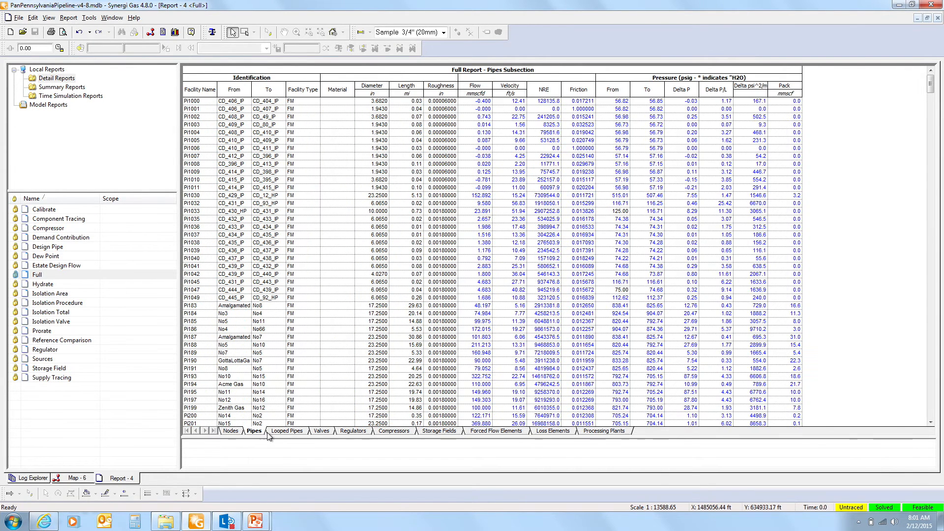
{"action": "left_click", "coordinate": [321, 431]}
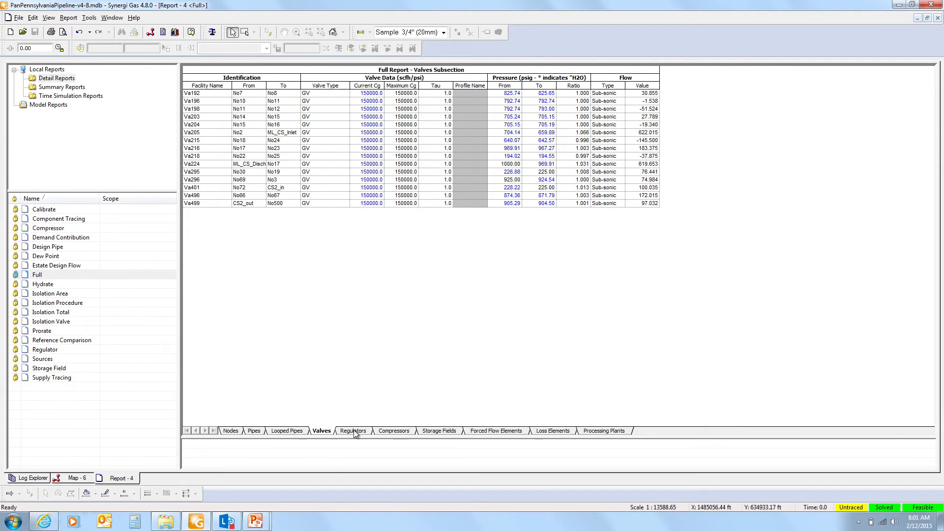
{"action": "left_click", "coordinate": [355, 432]}
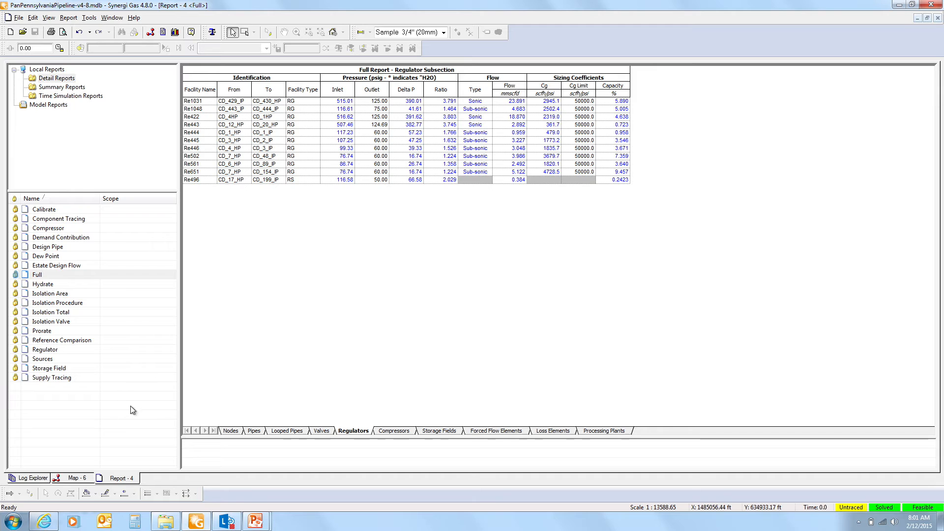
Return to the map and restore its home view of the whole pipeline system.
{"action": "left_click", "coordinate": [77, 478]}
{"action": "right_click", "coordinate": [291, 175]}
{"action": "mouse_move", "coordinate": [339, 197]}
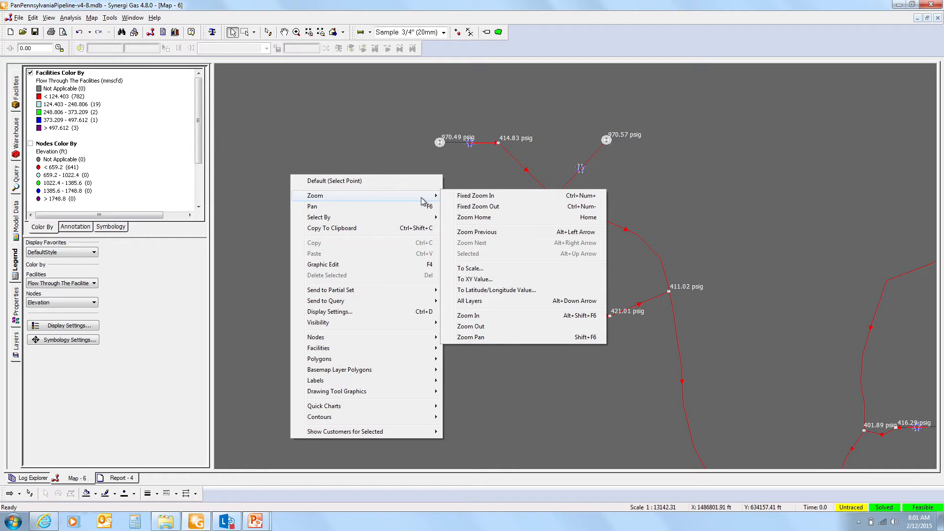
{"action": "left_click", "coordinate": [471, 220]}
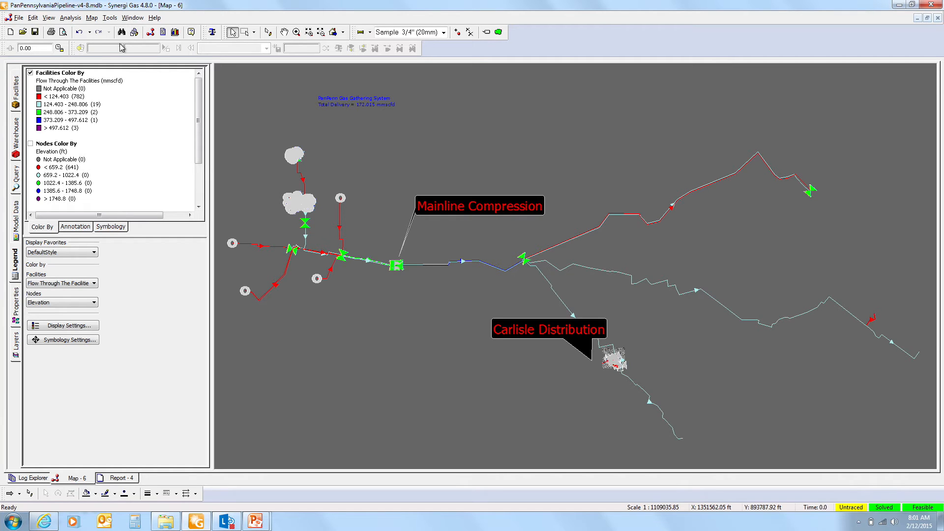
Open the model settings and review the available friction factor calculation methods in the analysis settings.
{"action": "left_click", "coordinate": [33, 18]}
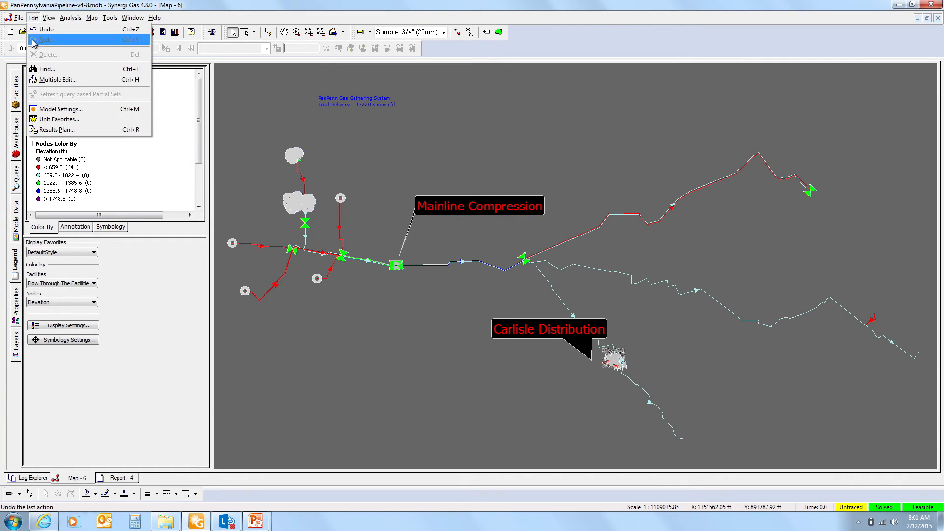
{"action": "left_click", "coordinate": [65, 111]}
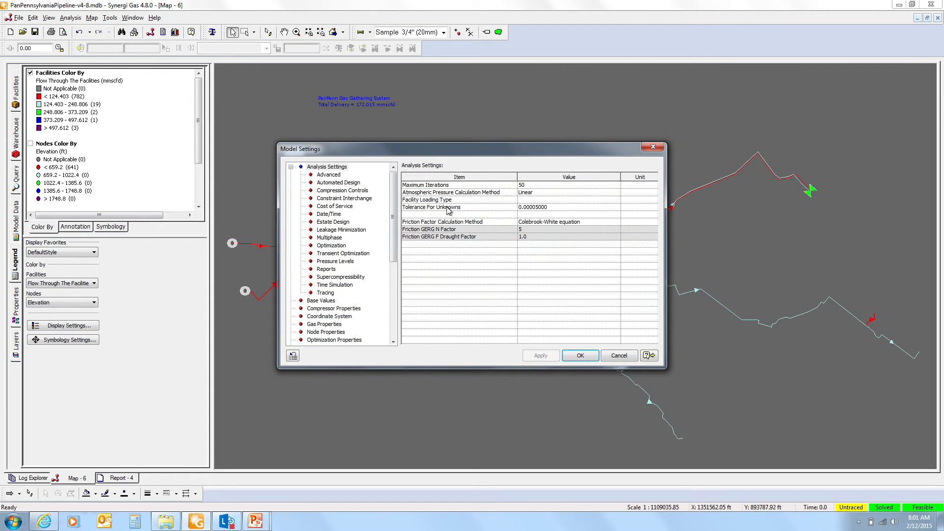
{"action": "left_click", "coordinate": [339, 168]}
{"action": "left_click", "coordinate": [613, 224]}
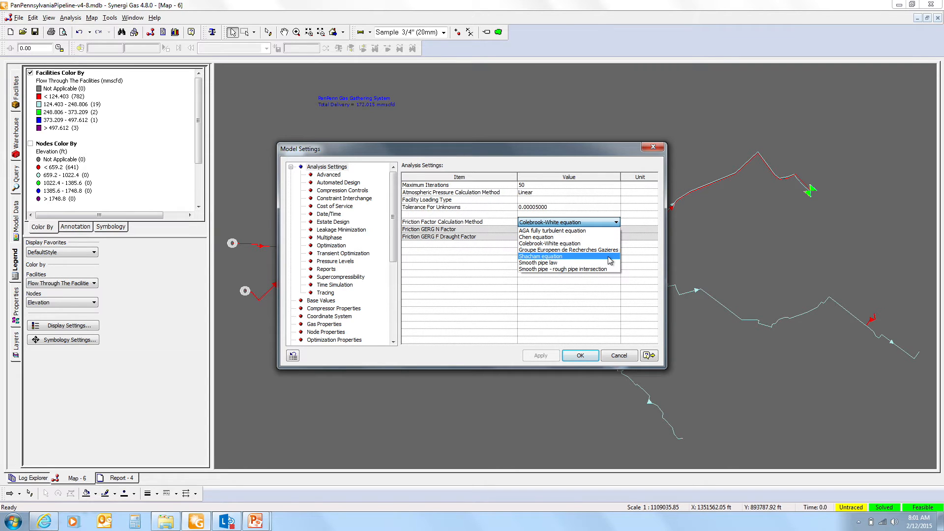
{"action": "key", "text": "Escape"}
Review the Model Supercompressibility choices in the Supercompressibility settings, then close the model settings without changes.
{"action": "left_click", "coordinate": [335, 278]}
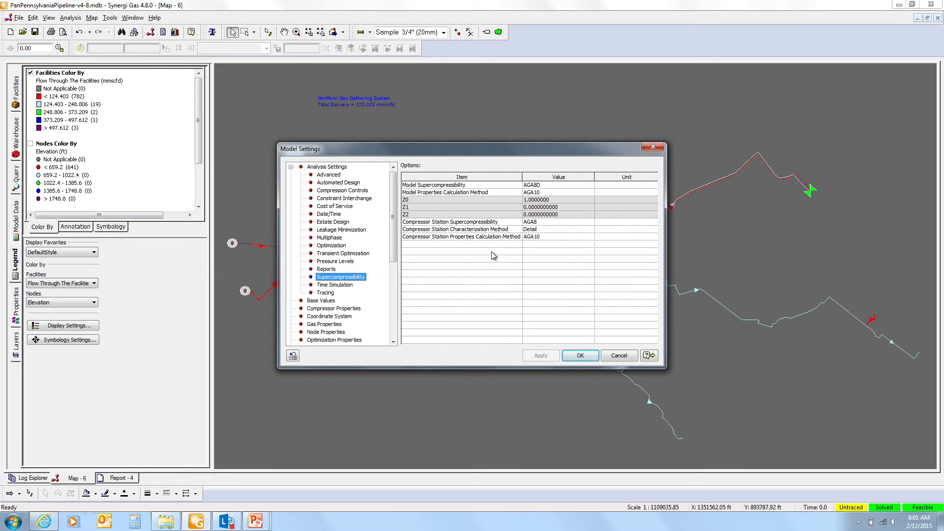
{"action": "left_click", "coordinate": [569, 187]}
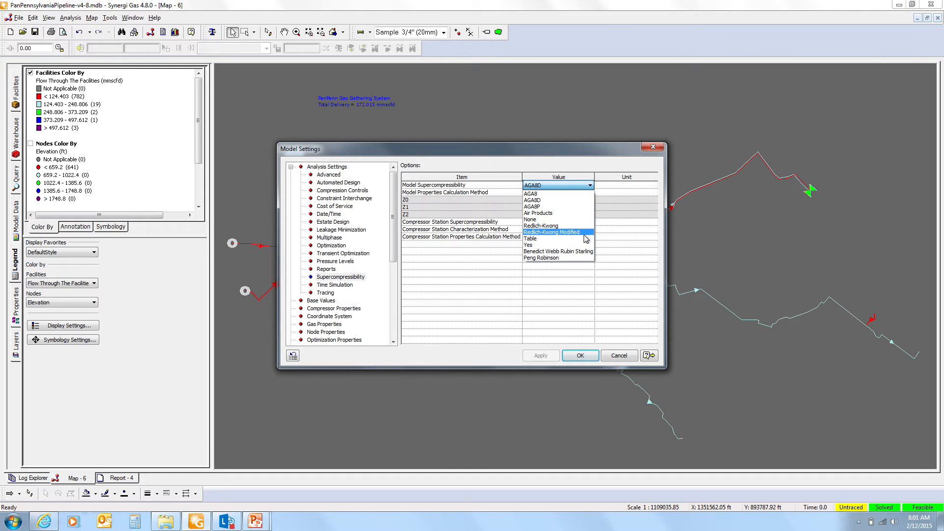
{"action": "left_click", "coordinate": [661, 149]}
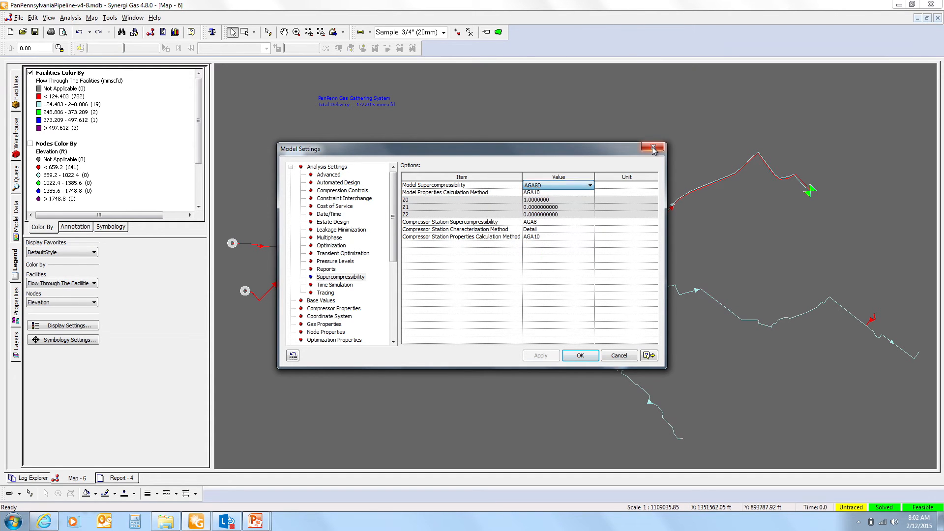
{"action": "left_click", "coordinate": [662, 150]}
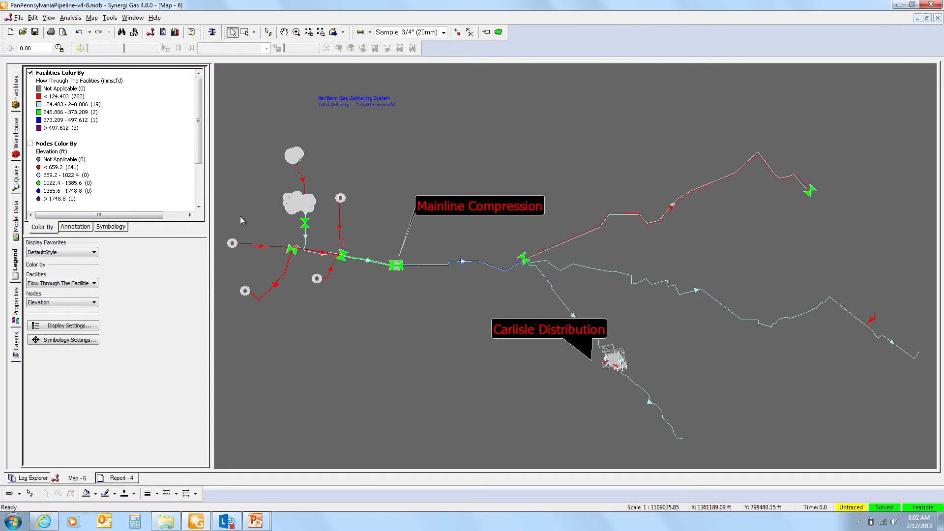
Open the properties of pipe Pi190 from GottaLottaGas, review its available pipe equations, and close them.
{"action": "double_click", "coordinate": [262, 246]}
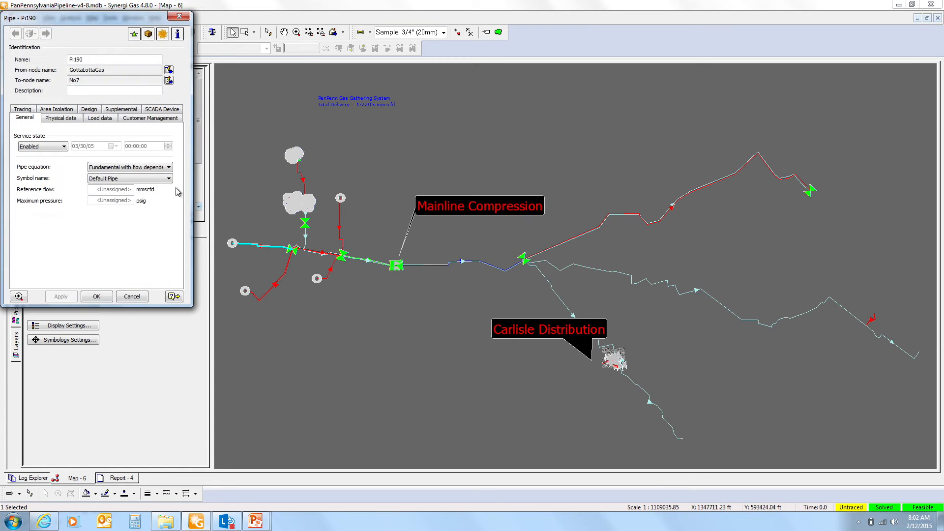
{"action": "left_click", "coordinate": [169, 168]}
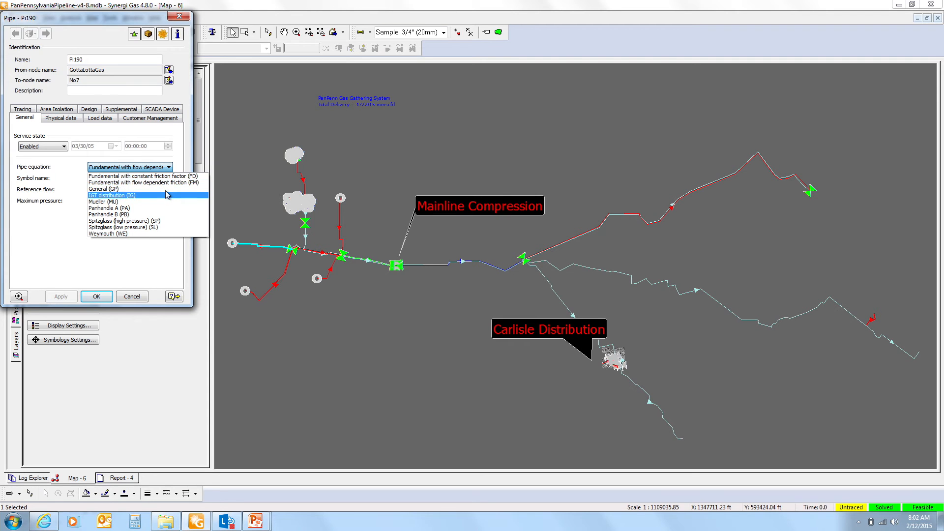
{"action": "left_click", "coordinate": [168, 183]}
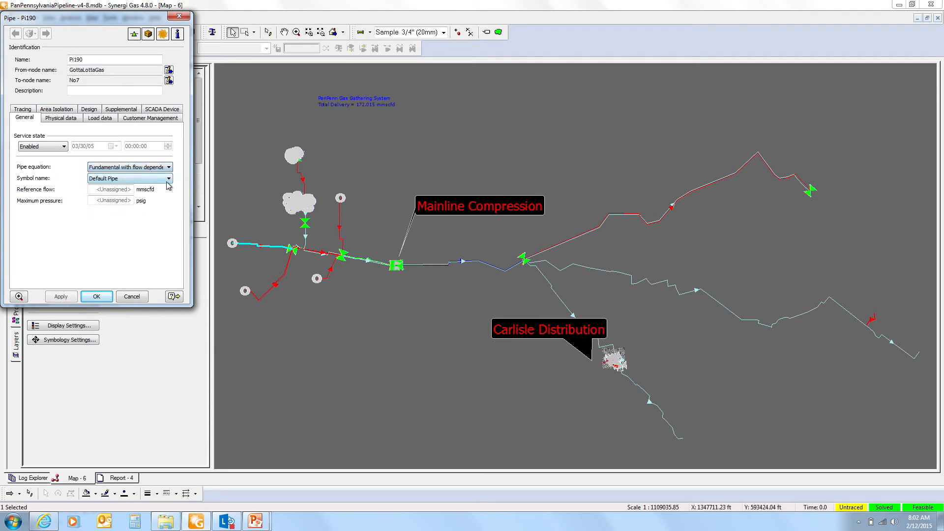
{"action": "left_click", "coordinate": [180, 19]}
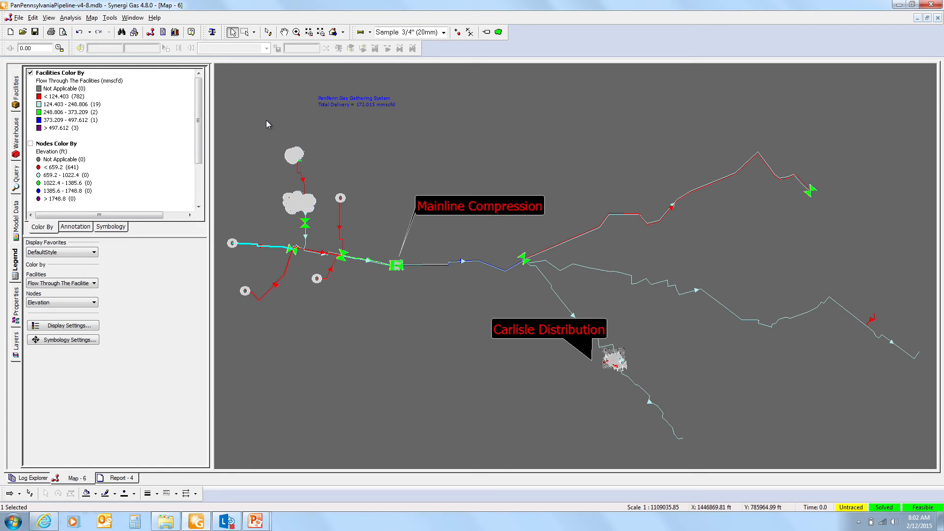
Open regulator station Re496 from the facilities list and inspect the attributes of Unit 1 on Path 1.
{"action": "left_click", "coordinate": [16, 88]}
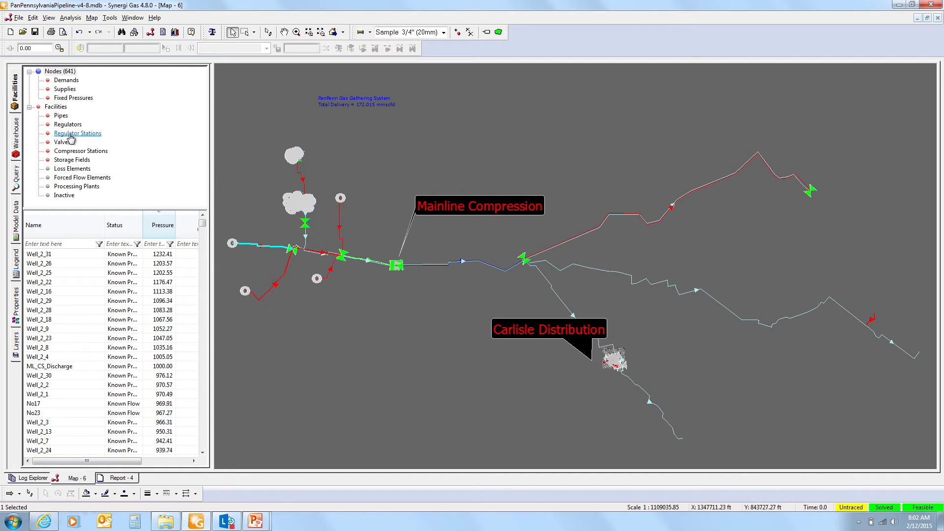
{"action": "left_click", "coordinate": [73, 135]}
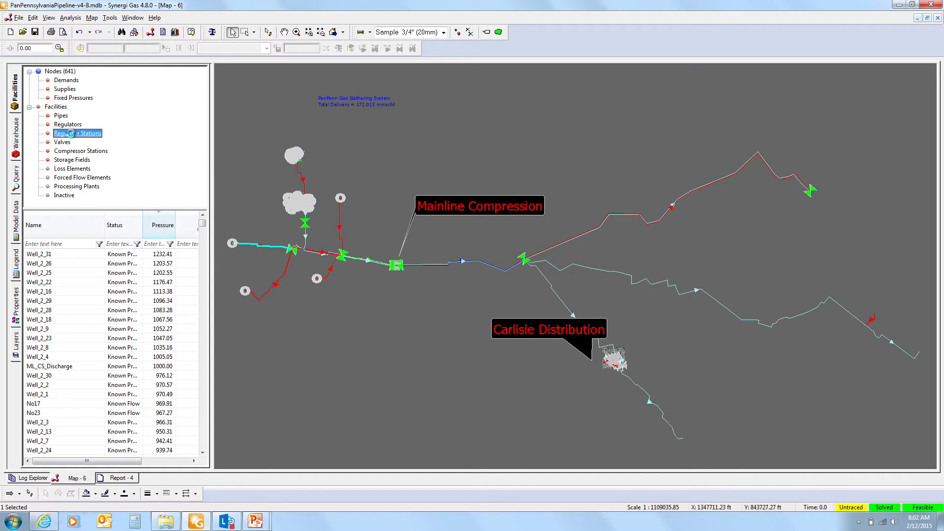
{"action": "double_click", "coordinate": [137, 258]}
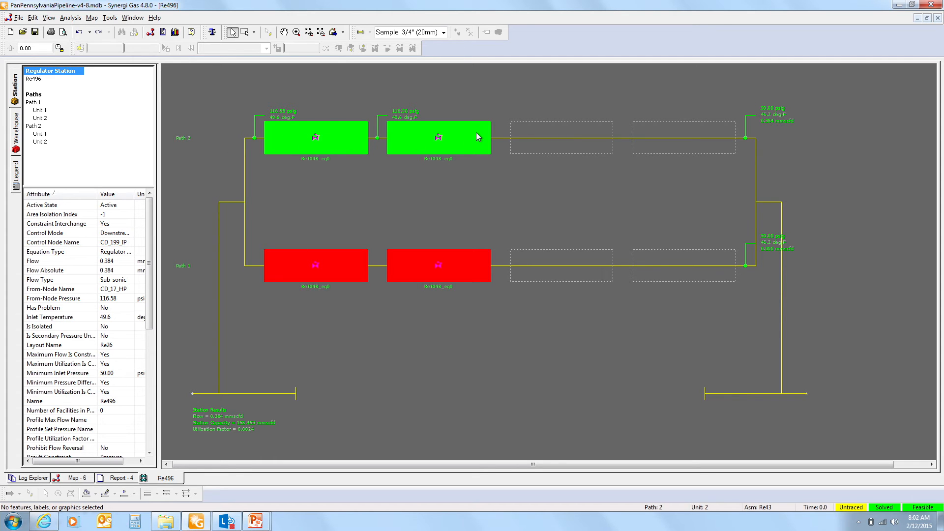
{"action": "left_click_drag", "start_coordinate": [159, 147], "coordinate": [228, 146]}
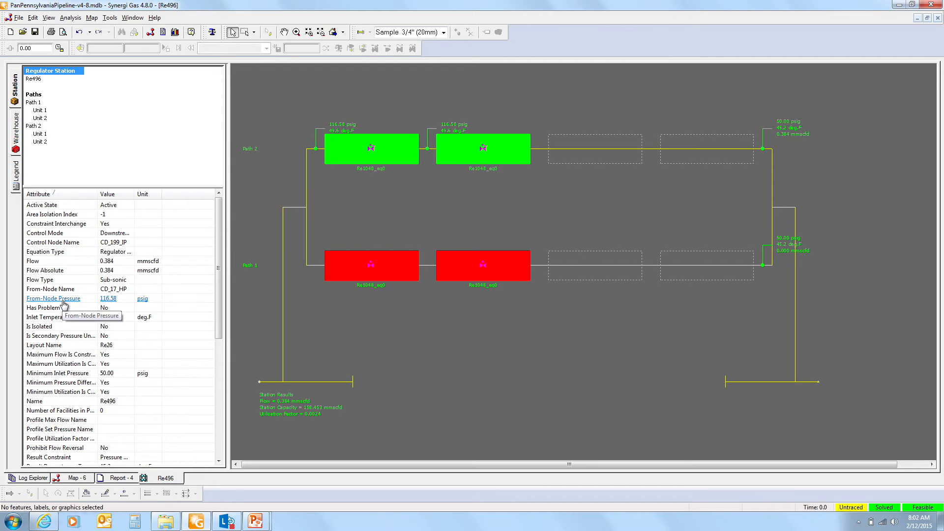
{"action": "left_click", "coordinate": [39, 111]}
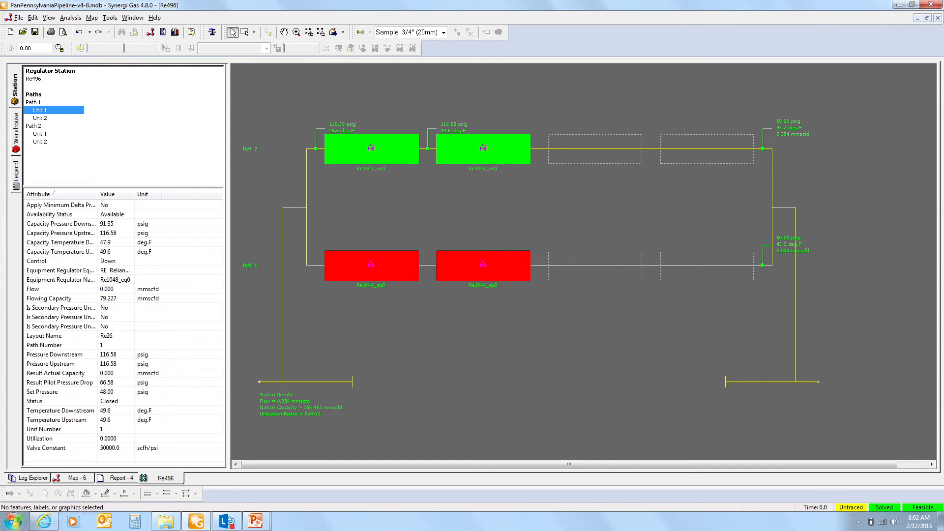
Open the station view of ML Comp Station from the compressor stations list and inspect Path 1 Unit 1's attributes.
{"action": "left_click", "coordinate": [77, 478]}
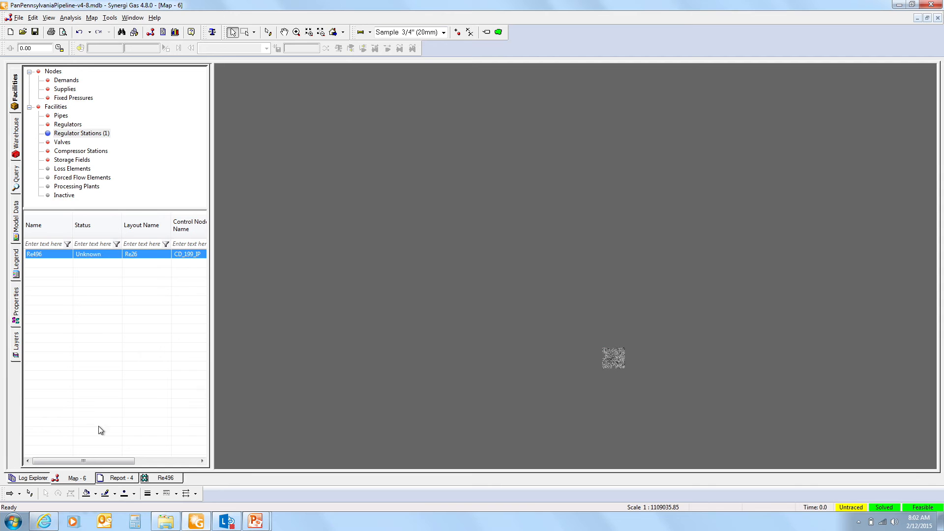
{"action": "left_click", "coordinate": [92, 151]}
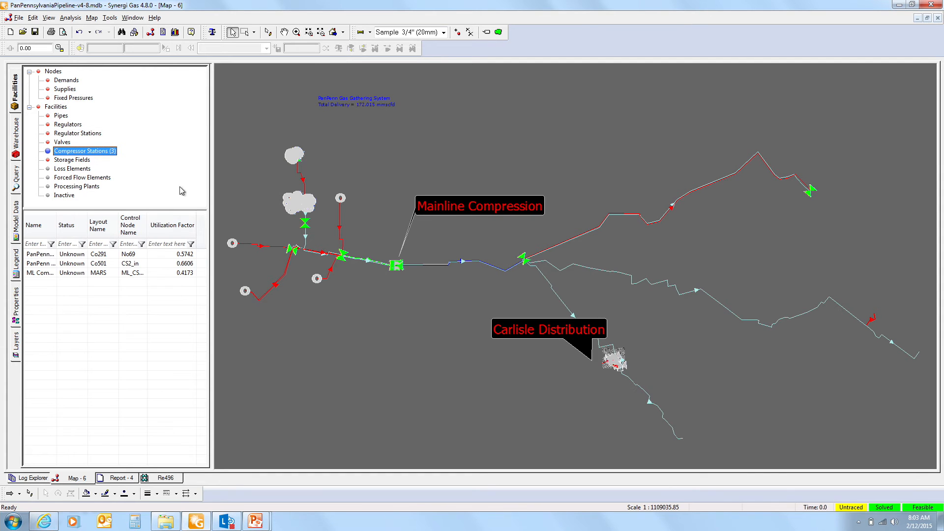
{"action": "double_click", "coordinate": [103, 273]}
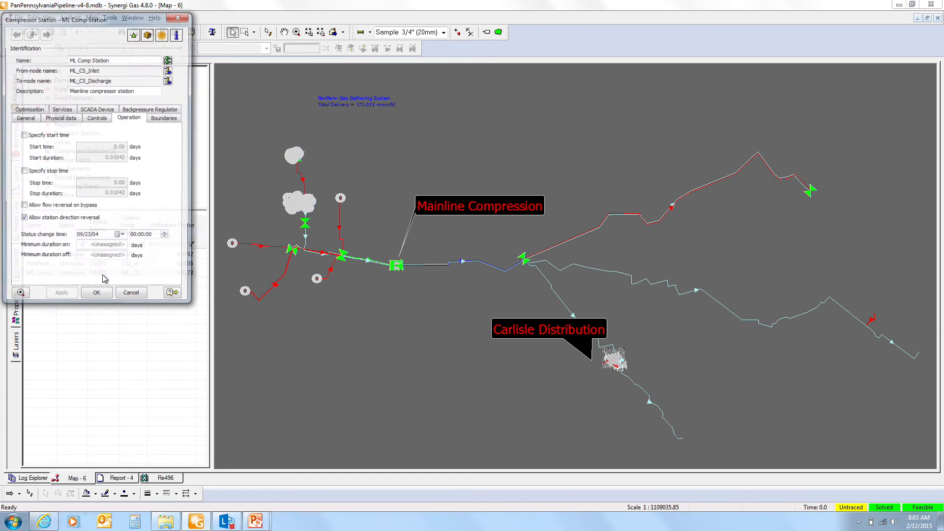
{"action": "left_click", "coordinate": [169, 60]}
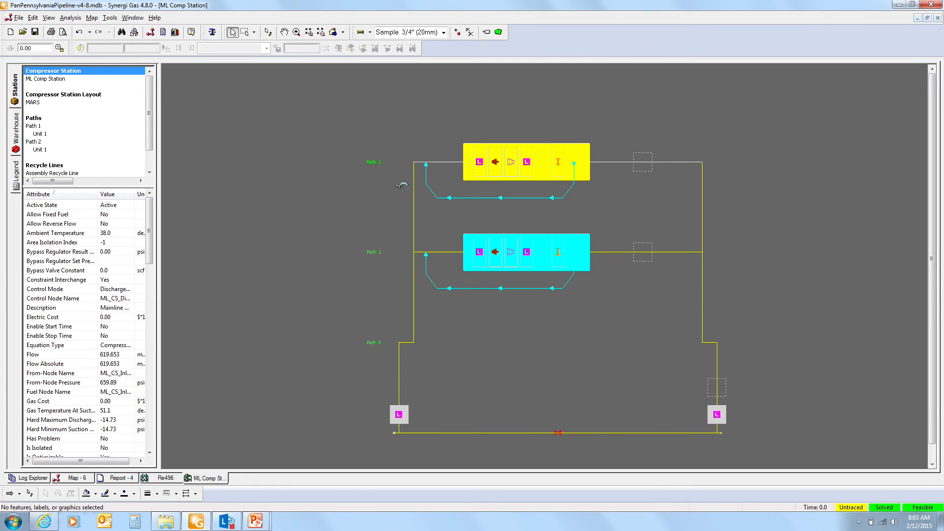
{"action": "left_click_drag", "start_coordinate": [159, 201], "coordinate": [235, 201]}
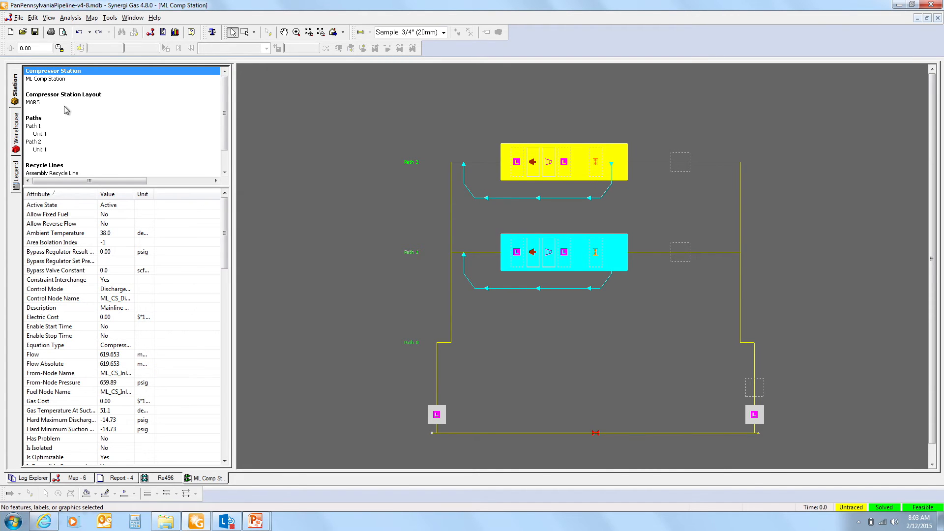
{"action": "left_click", "coordinate": [39, 134]}
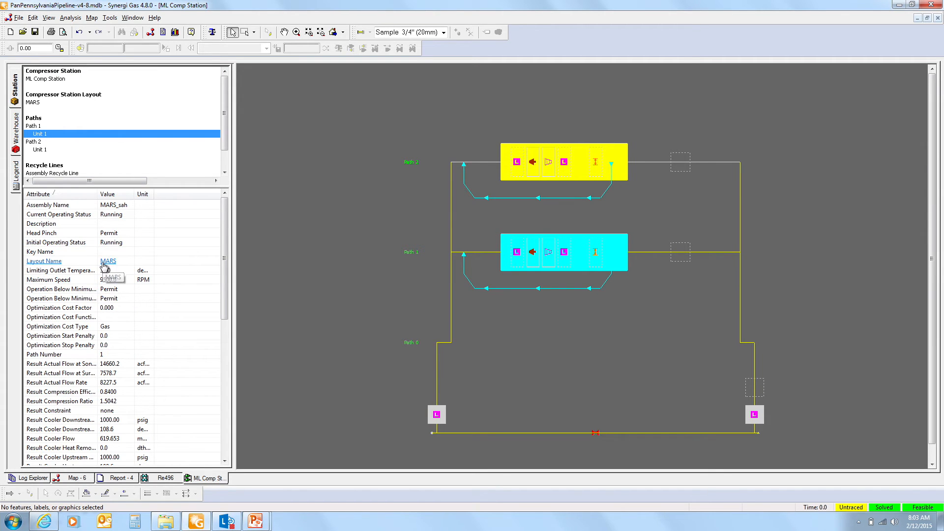
Chart the performance curve of the Path 1 compressor in ML Comp Station, examine it, and close the chart.
{"action": "left_click", "coordinate": [550, 254]}
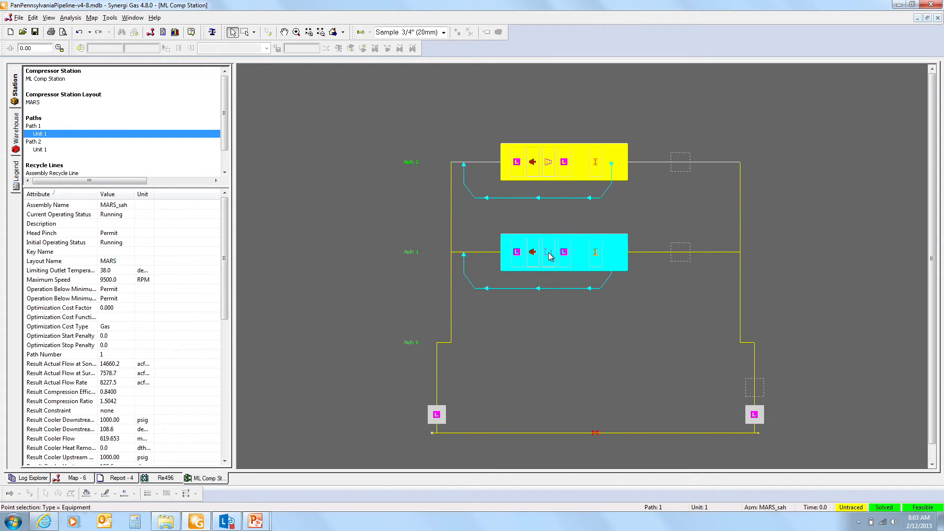
{"action": "right_click", "coordinate": [550, 252]}
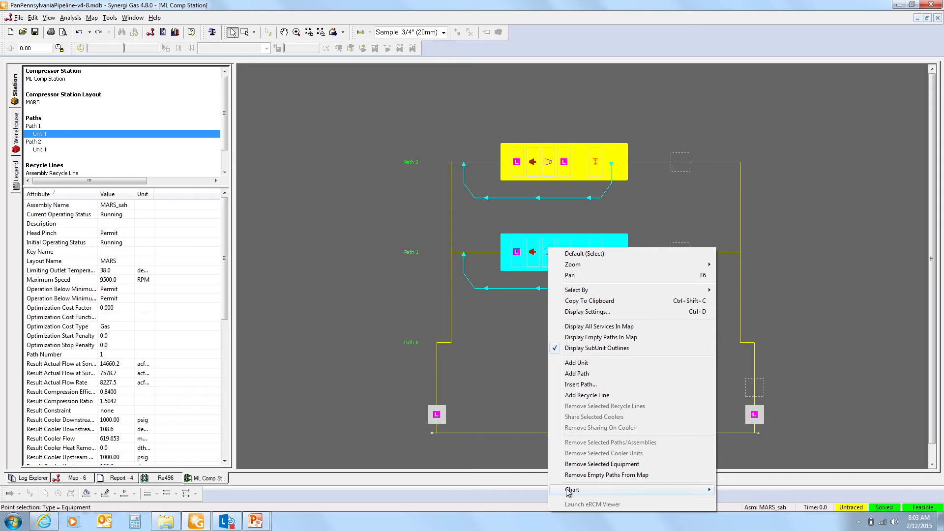
{"action": "mouse_move", "coordinate": [569, 492]}
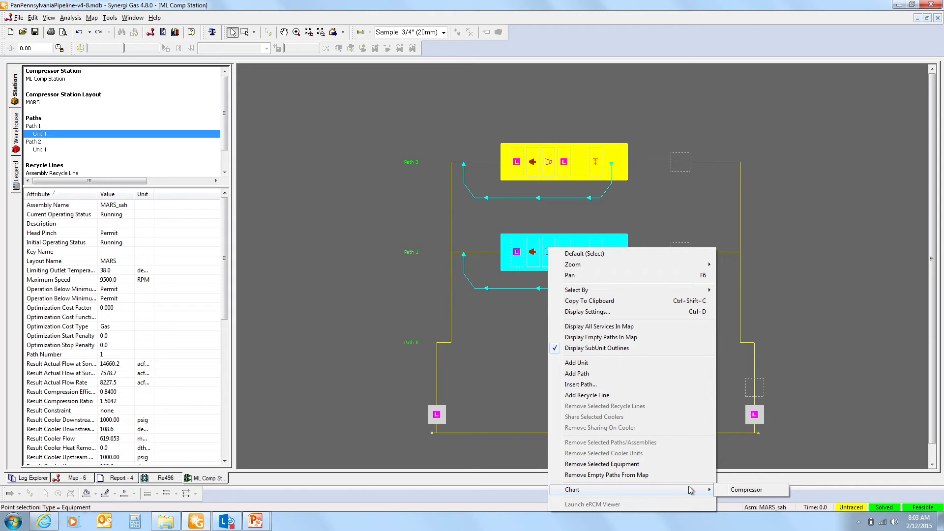
{"action": "left_click", "coordinate": [747, 491]}
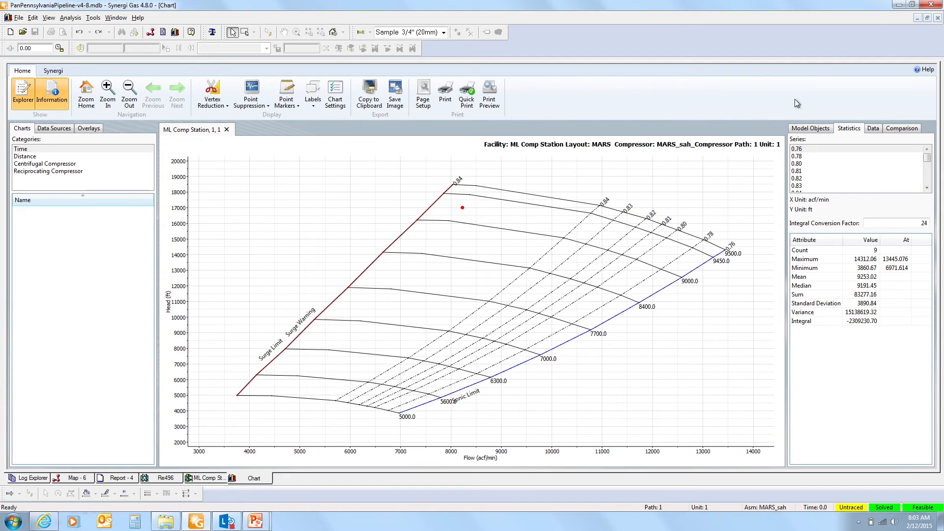
{"action": "left_click", "coordinate": [938, 17]}
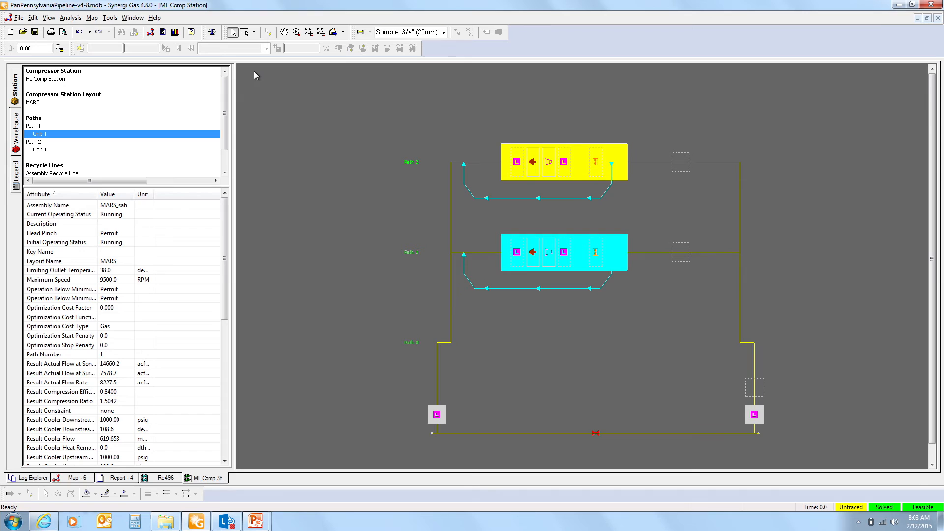
Start a Station Analysis for ML Comp Station and produce the Basic and Details capacity reports.
{"action": "left_click", "coordinate": [69, 18]}
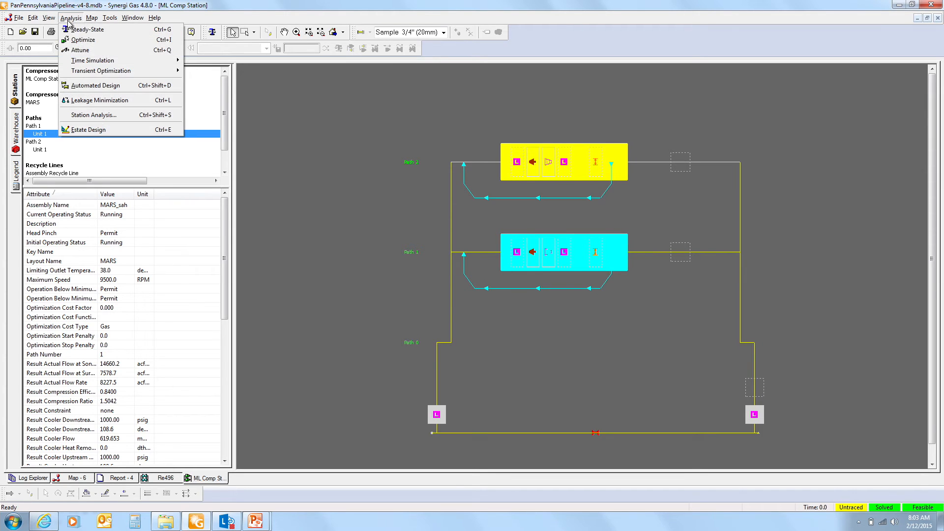
{"action": "left_click", "coordinate": [98, 116]}
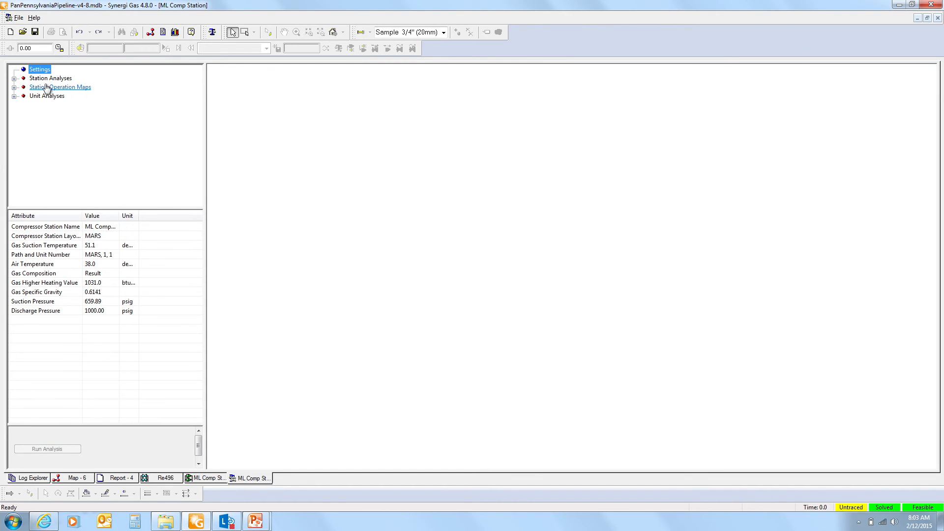
{"action": "left_click", "coordinate": [14, 79]}
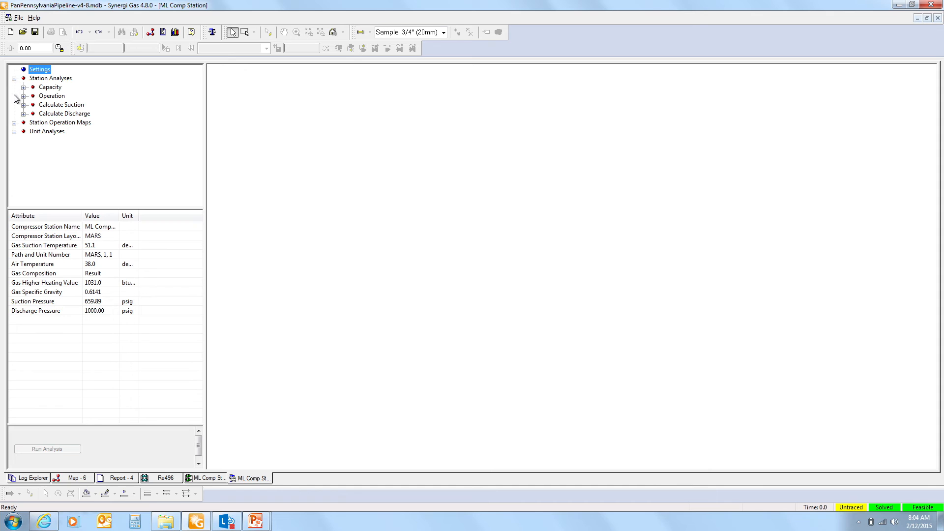
{"action": "left_click", "coordinate": [23, 88]}
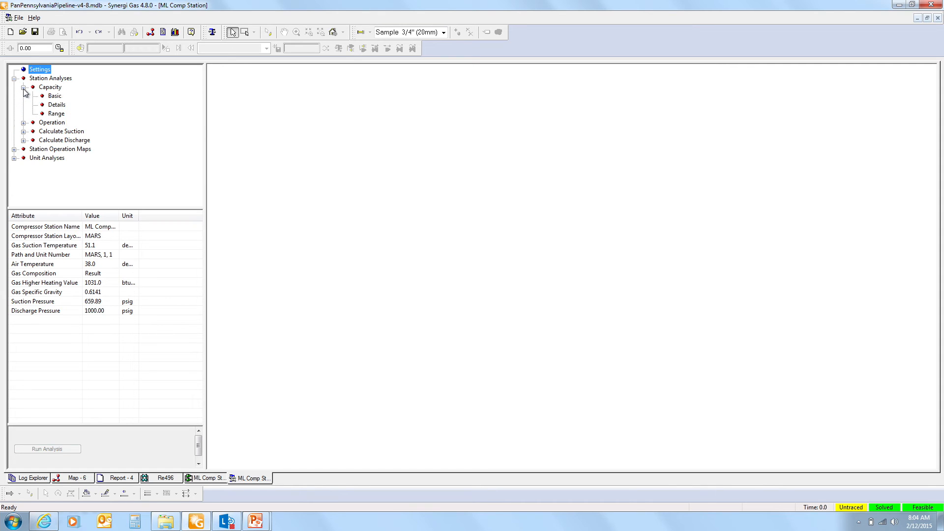
{"action": "left_click", "coordinate": [54, 96]}
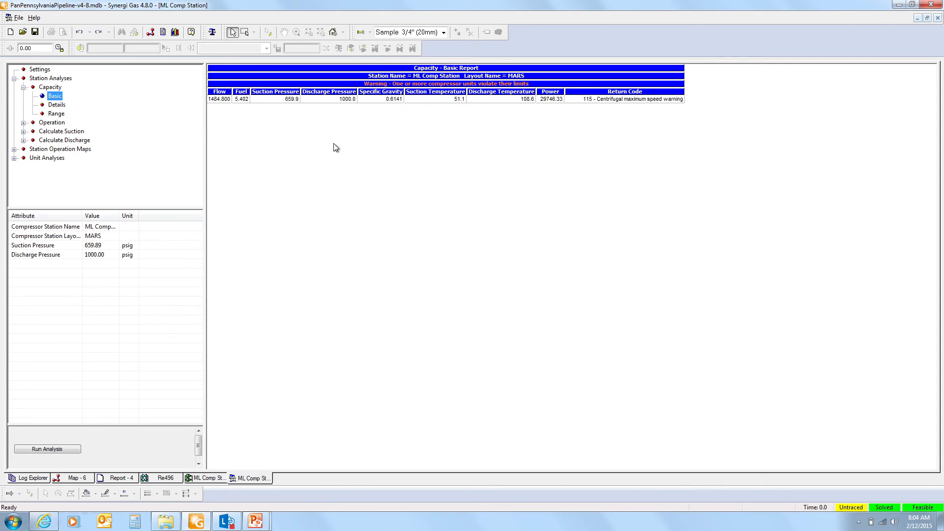
{"action": "left_click", "coordinate": [57, 105]}
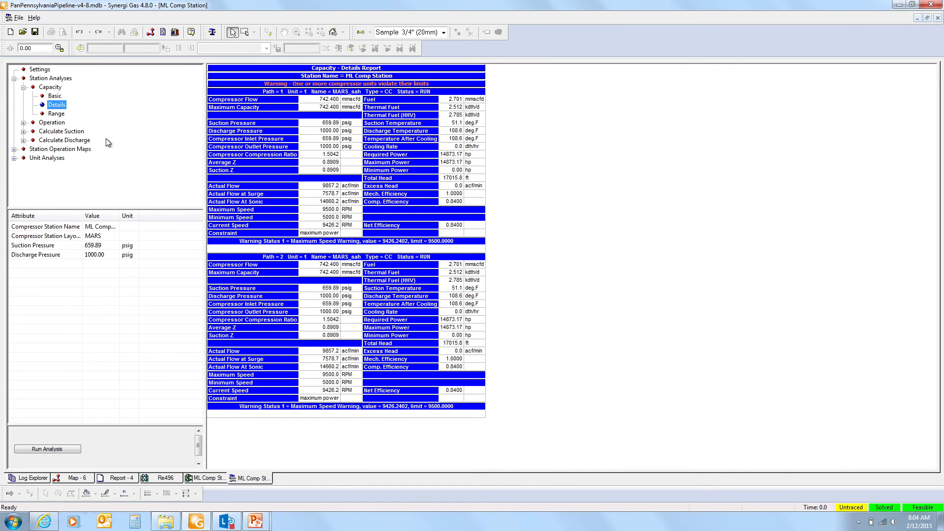
Produce the Rounded Percent of Capacity station operation map for ML Comp Station and examine its operating range and legend.
{"action": "left_click", "coordinate": [15, 149]}
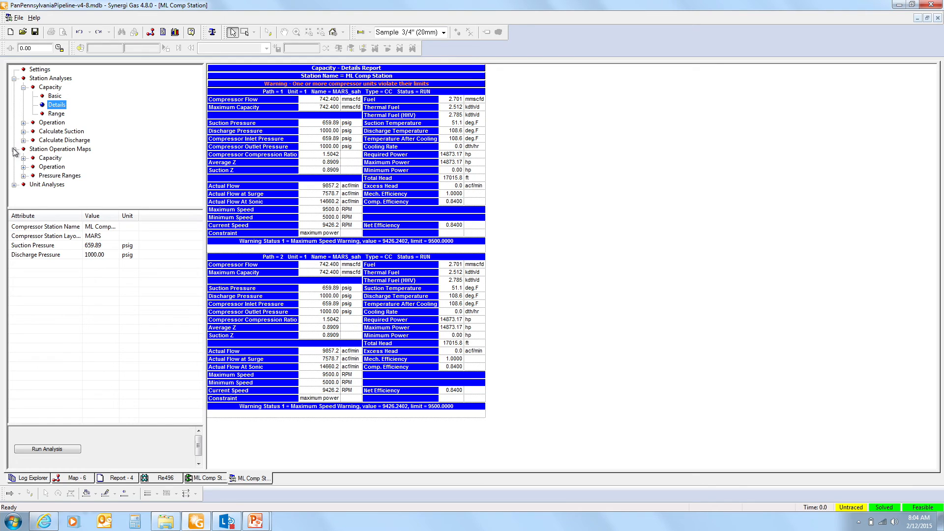
{"action": "left_click", "coordinate": [23, 158]}
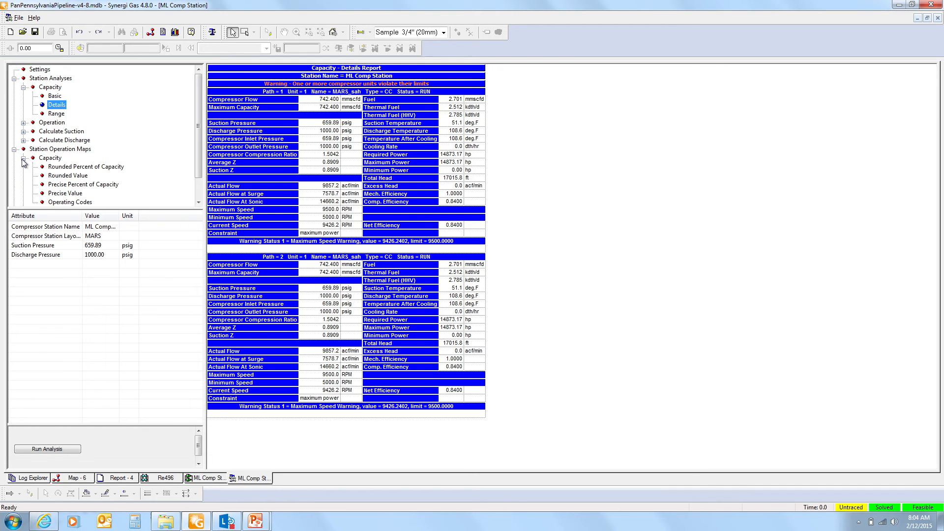
{"action": "left_click", "coordinate": [74, 167]}
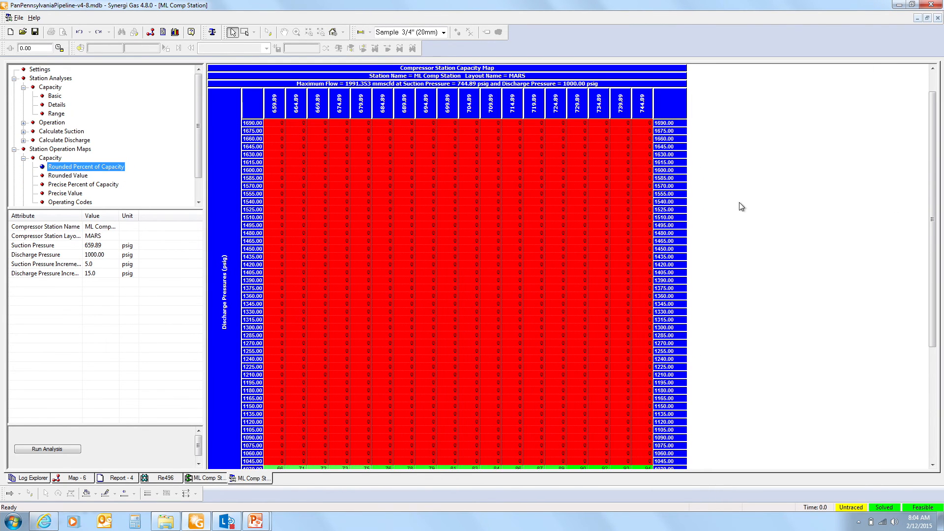
{"action": "left_click", "coordinate": [888, 192]}
{"action": "scroll", "coordinate": [851, 219], "scroll_direction": "down", "scroll_amount": 6}
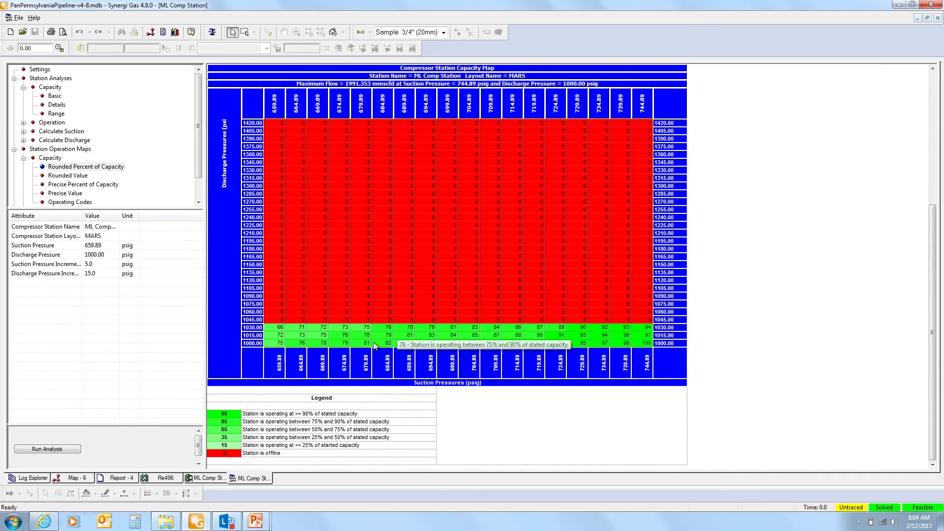
Open the station view of PanPenn -- Clairion 2 from the compressor stations list and inspect the Path 1 reciprocating compressor's data.
{"action": "left_click", "coordinate": [74, 479]}
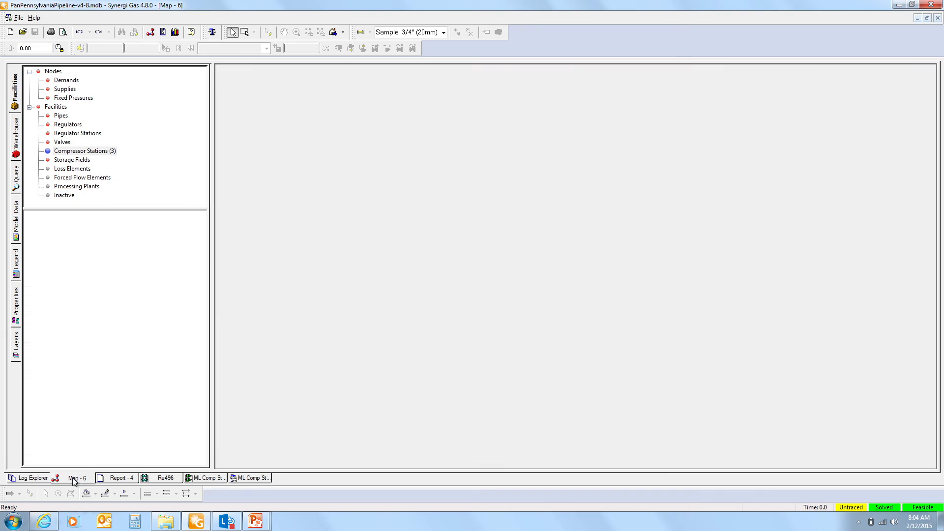
{"action": "double_click", "coordinate": [94, 267]}
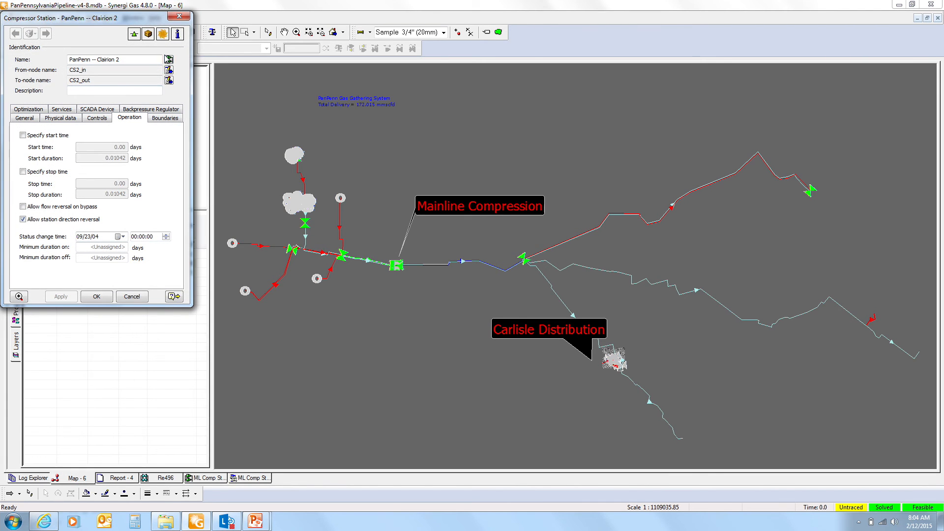
{"action": "left_click", "coordinate": [168, 60]}
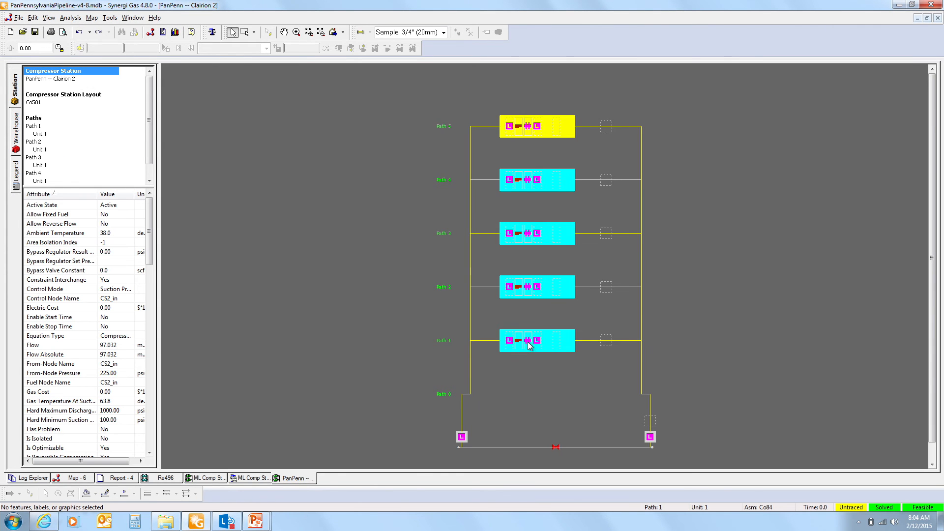
{"action": "double_click", "coordinate": [528, 343]}
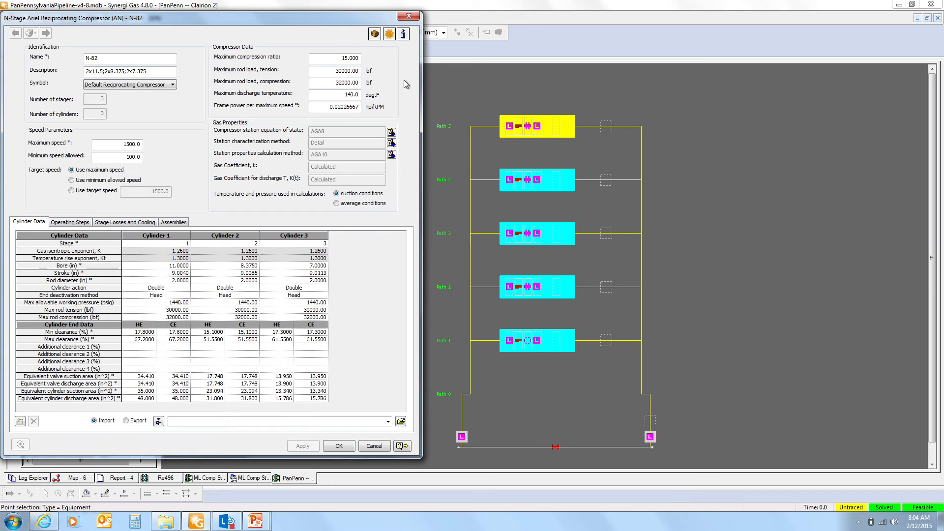
{"action": "left_click", "coordinate": [409, 18]}
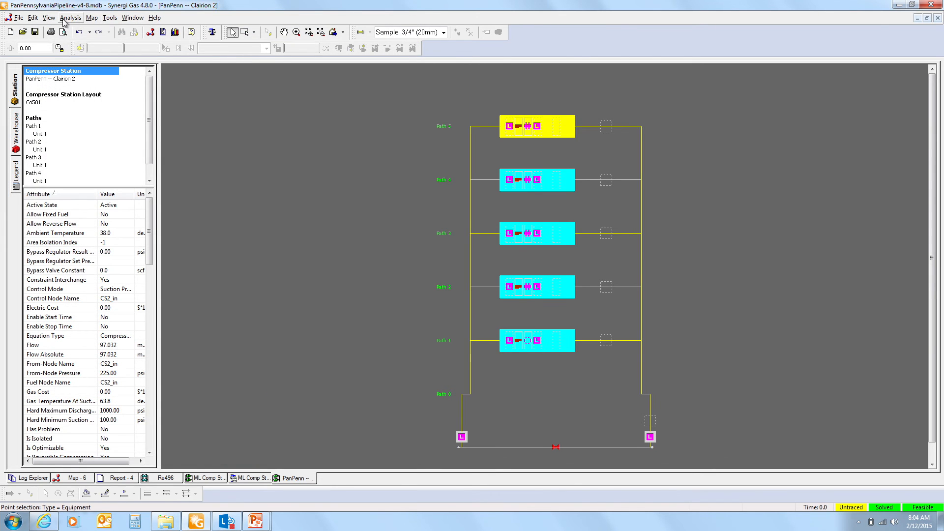
Start a Station Analysis for PanPenn -- Clairion 2 and produce its Rounded Percent of Capacity station operation map.
{"action": "left_click", "coordinate": [63, 20]}
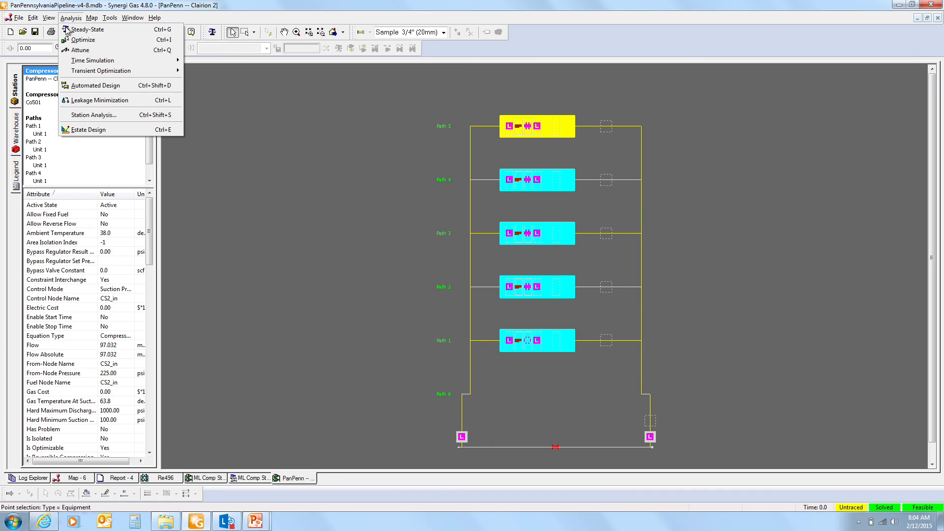
{"action": "left_click", "coordinate": [92, 116]}
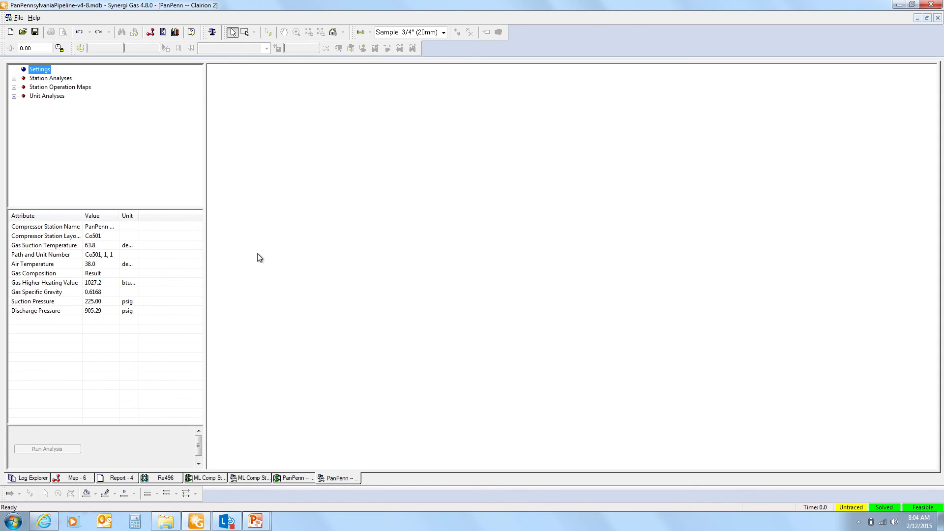
{"action": "left_click", "coordinate": [14, 87]}
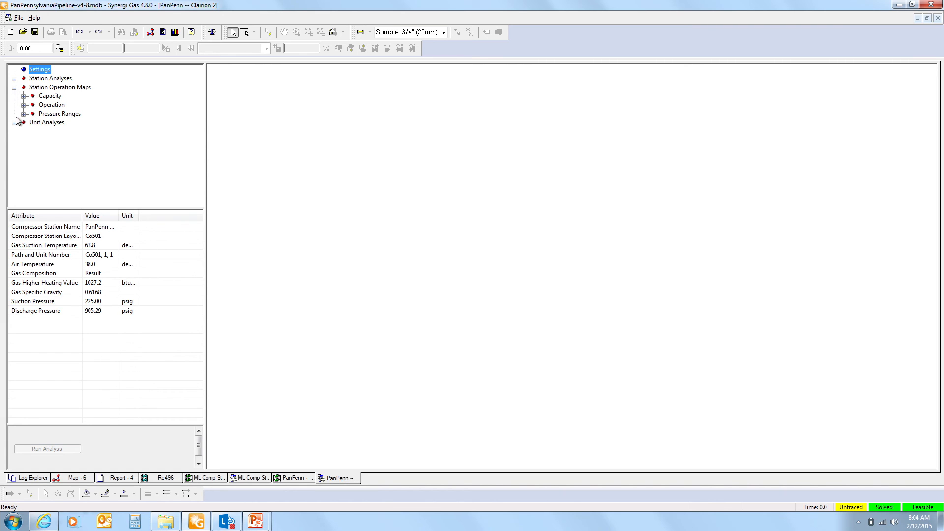
{"action": "left_click", "coordinate": [23, 97]}
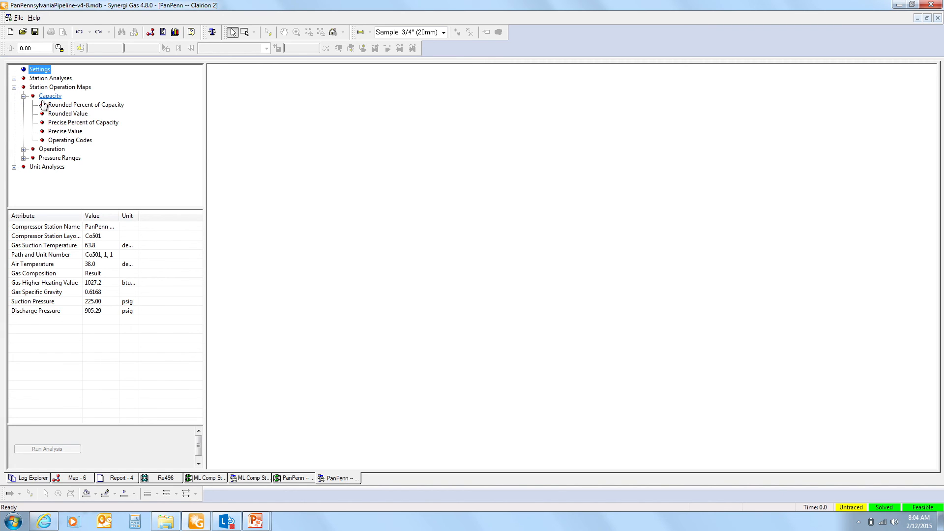
{"action": "left_click", "coordinate": [70, 106]}
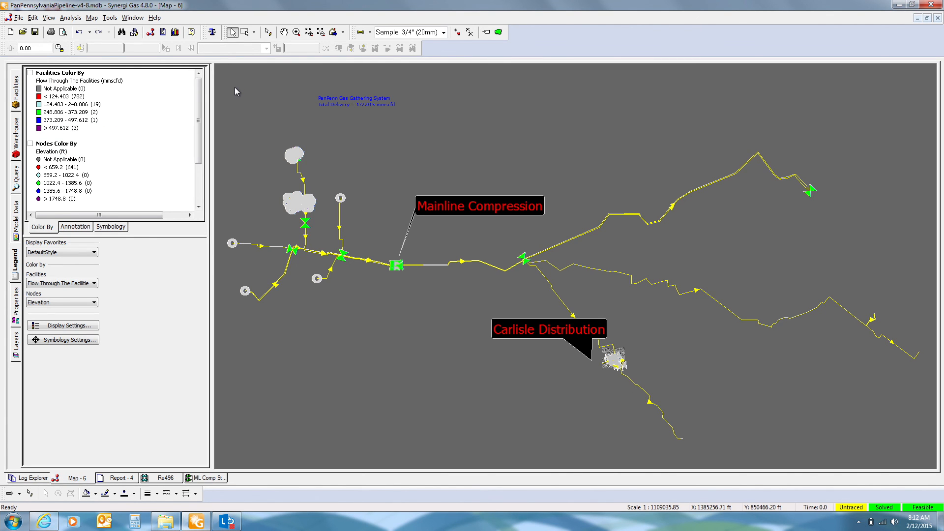
{"action": "left_click", "coordinate": [18, 19]}
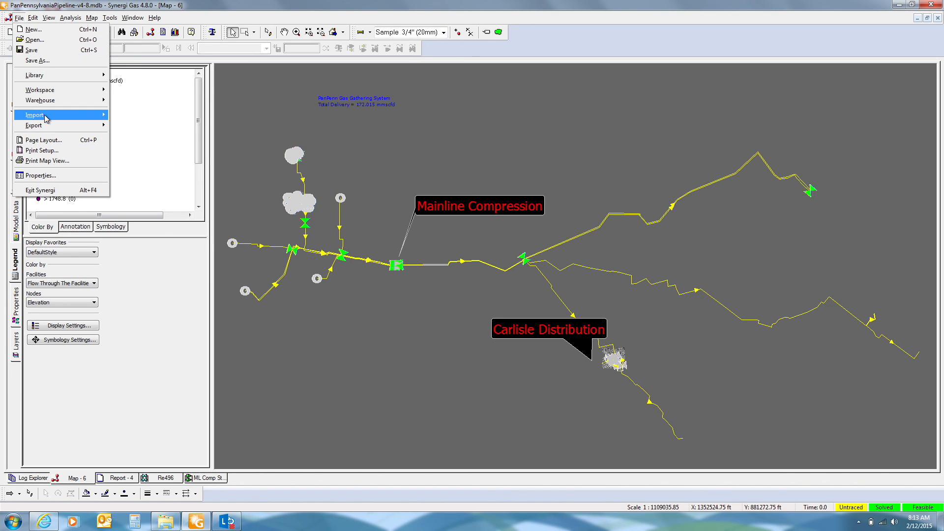
{"action": "mouse_move", "coordinate": [45, 116]}
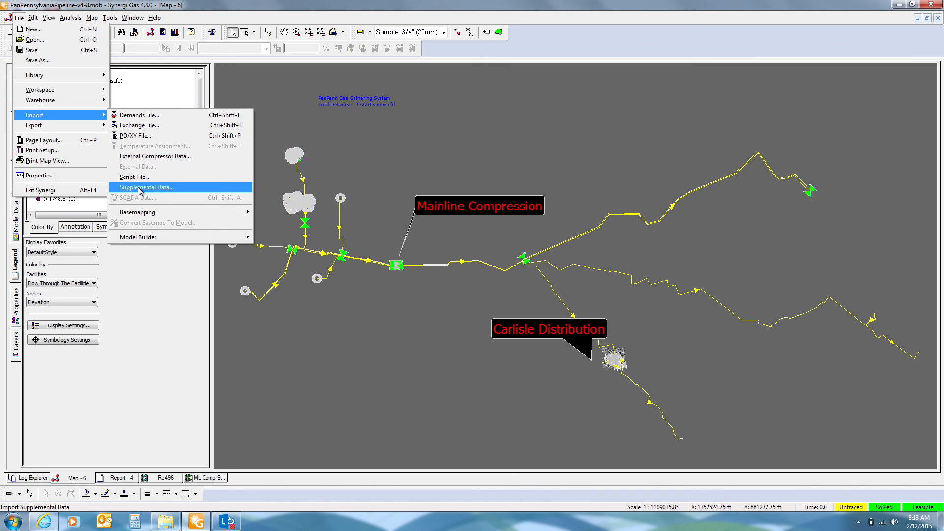
{"action": "mouse_move", "coordinate": [140, 217]}
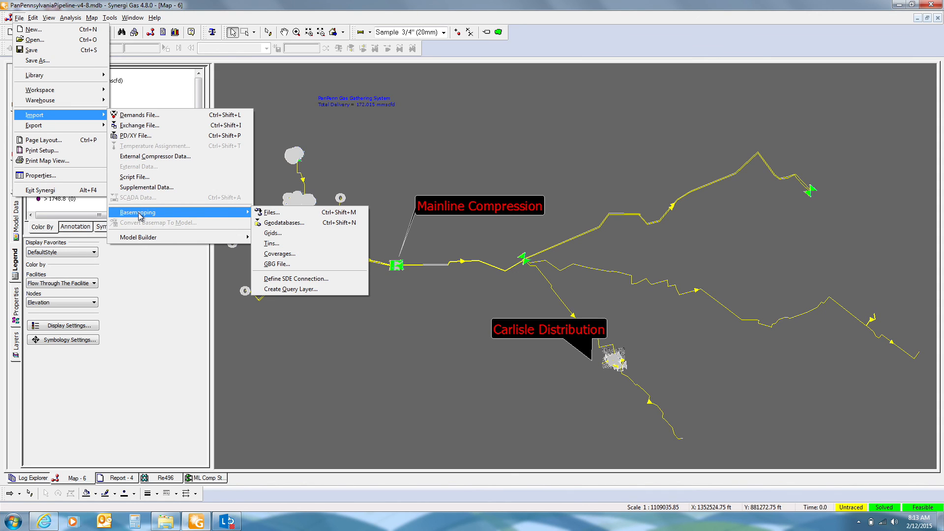
{"action": "left_click", "coordinate": [403, 161]}
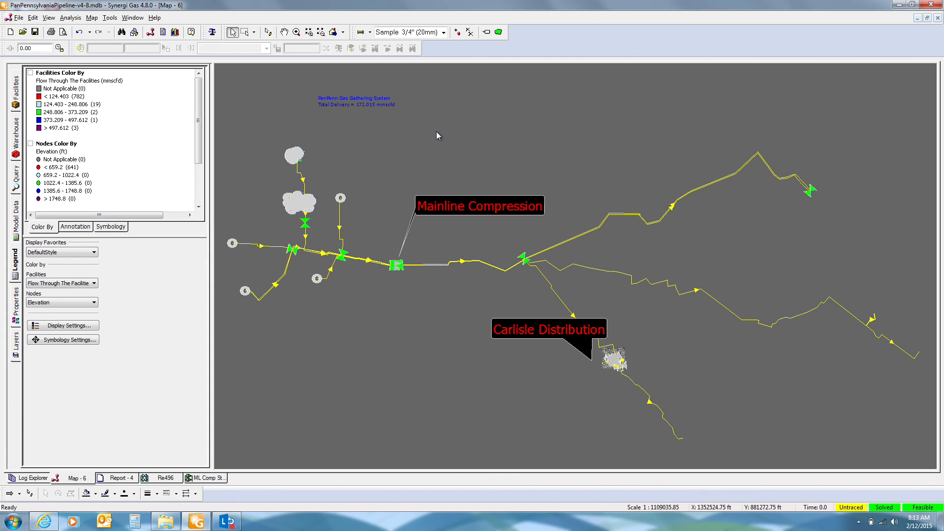
Zoom the map in on the Carlisle Distribution network to view its pipes over the aerial basemap.
{"action": "left_click", "coordinate": [296, 33]}
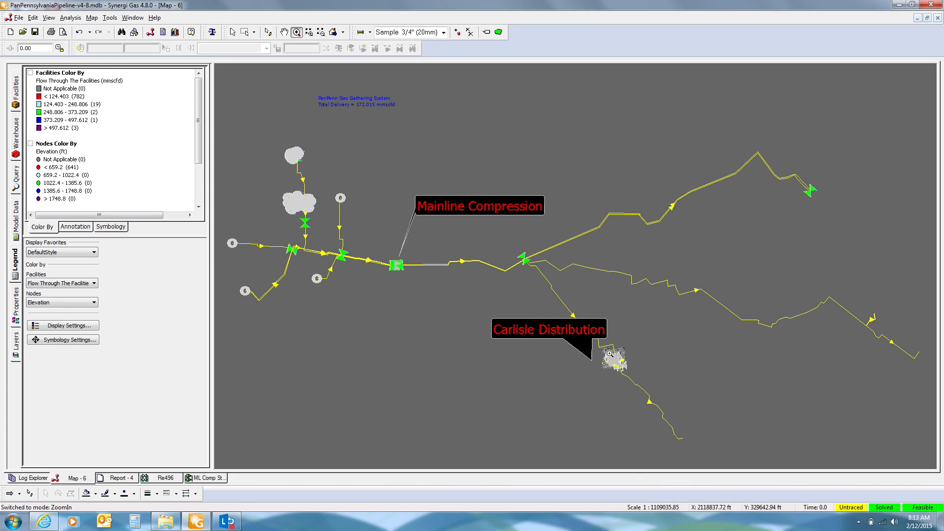
{"action": "left_click", "coordinate": [620, 367]}
{"action": "key", "text": "Escape"}
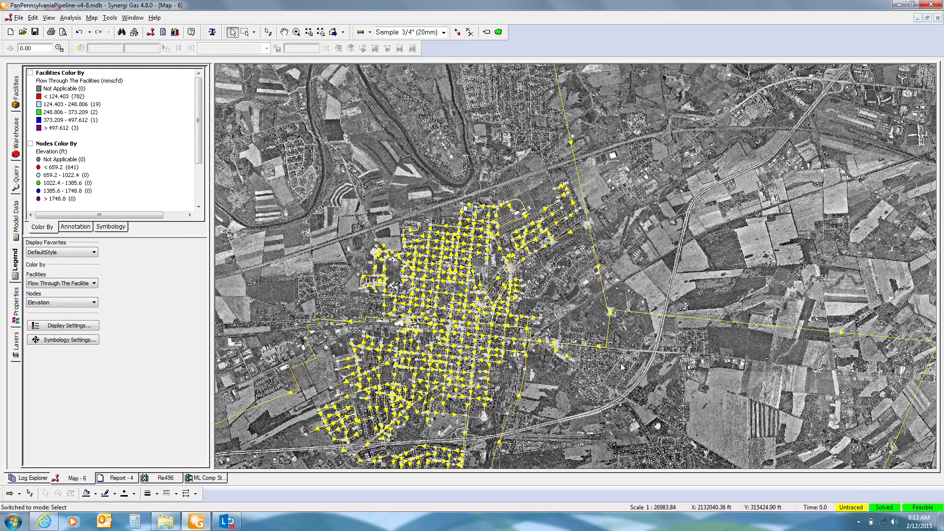